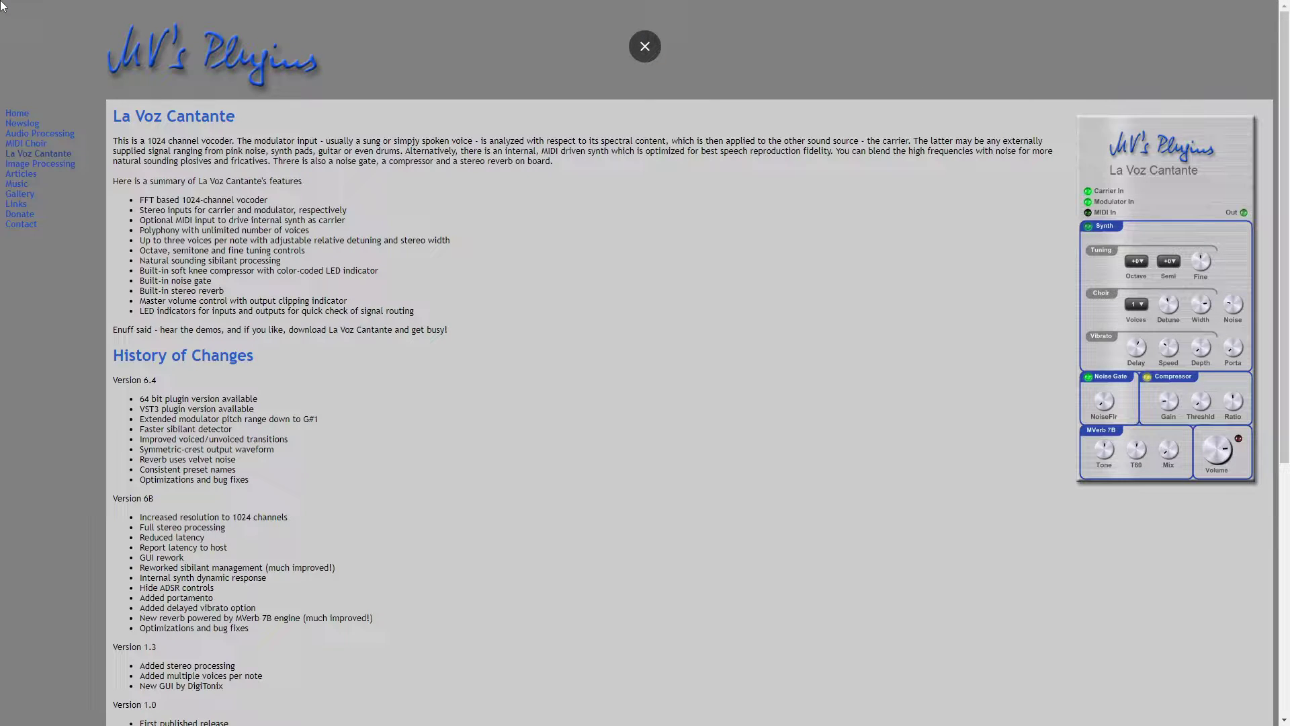
Scroll MV's Plugins La Voz Cantante page down to its Demos and Download sections.
scroll(2, 6, down, 3)
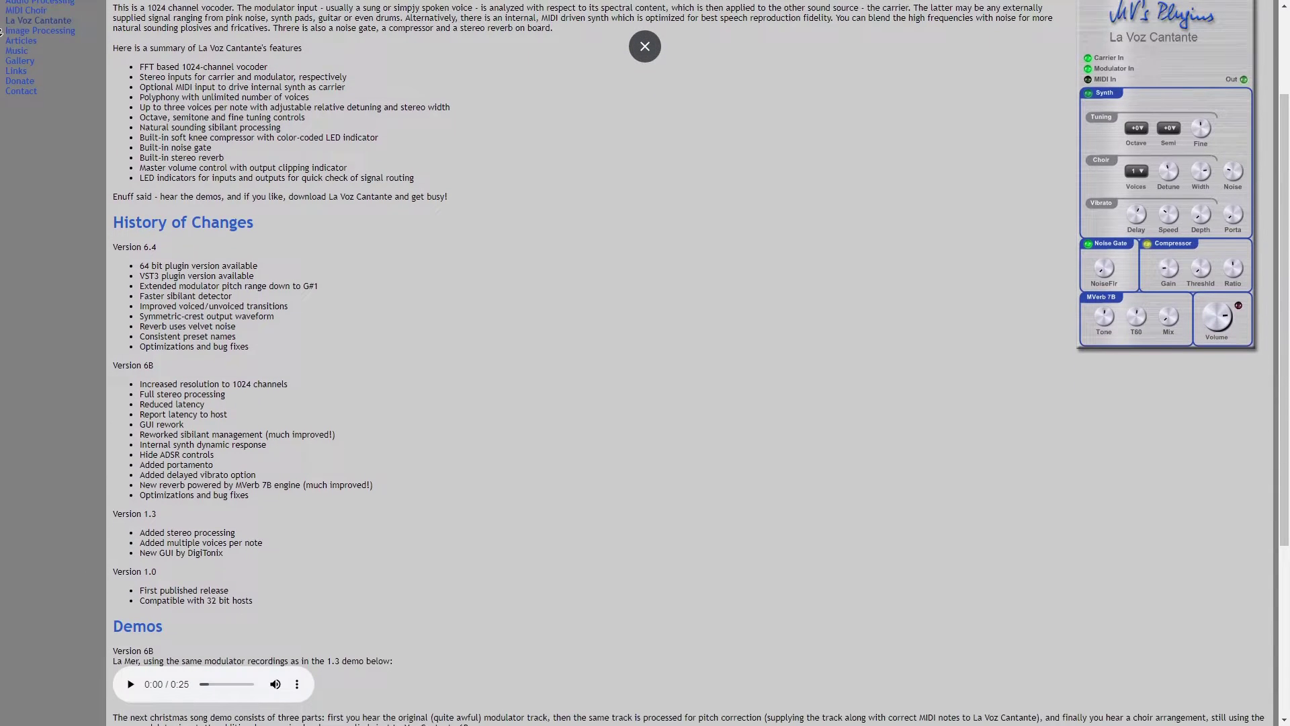
scroll(1, 31, down, 5)
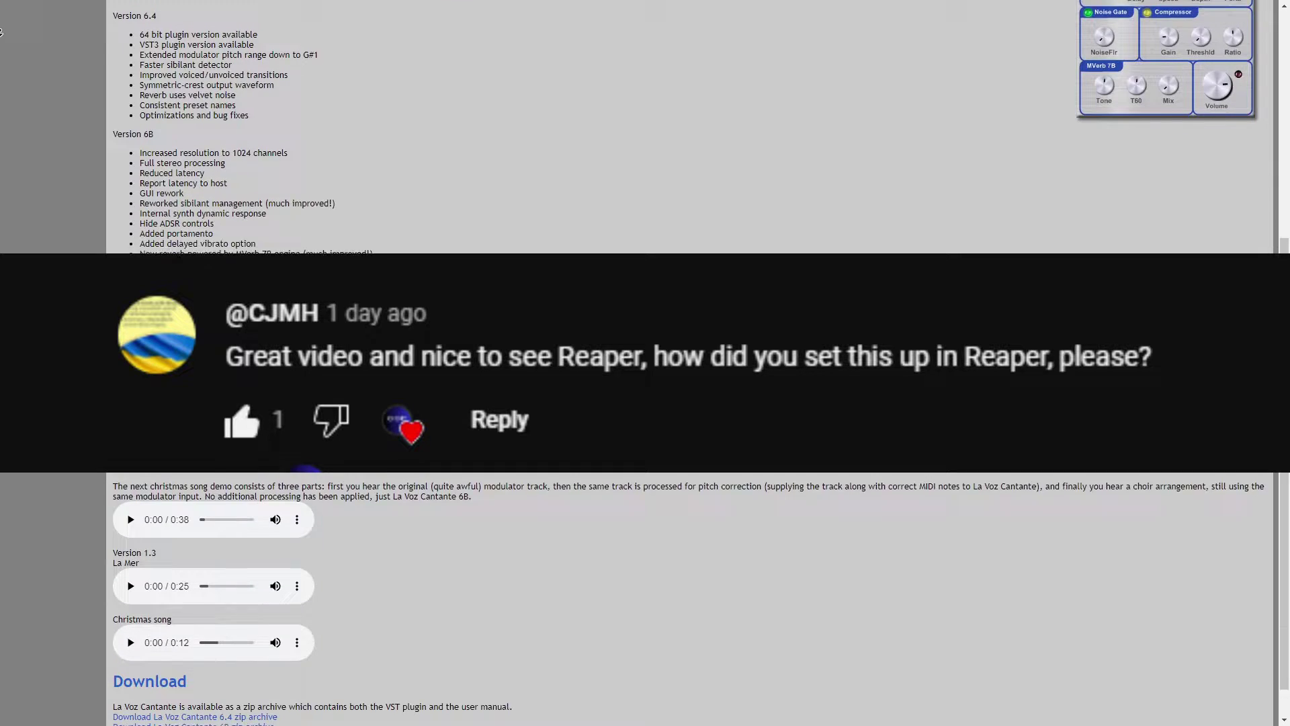
scroll(2, 32, down, 1)
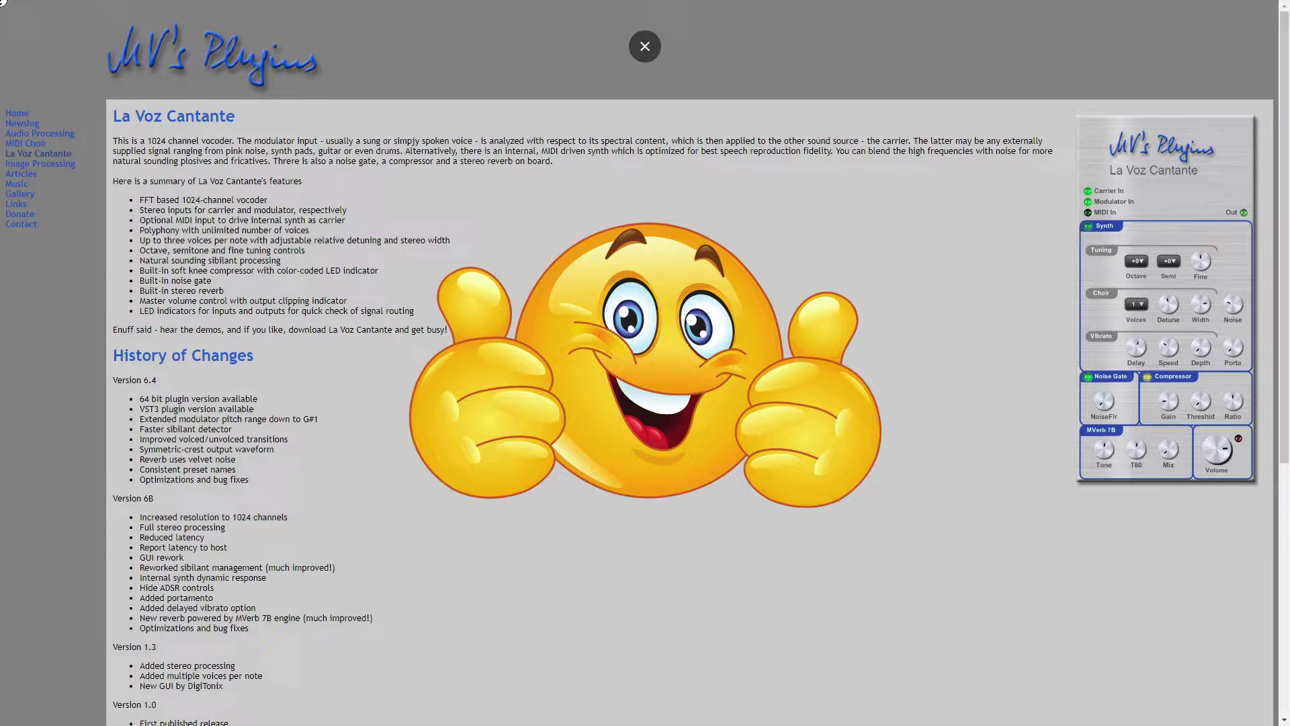
scroll(2, 20, down, 3)
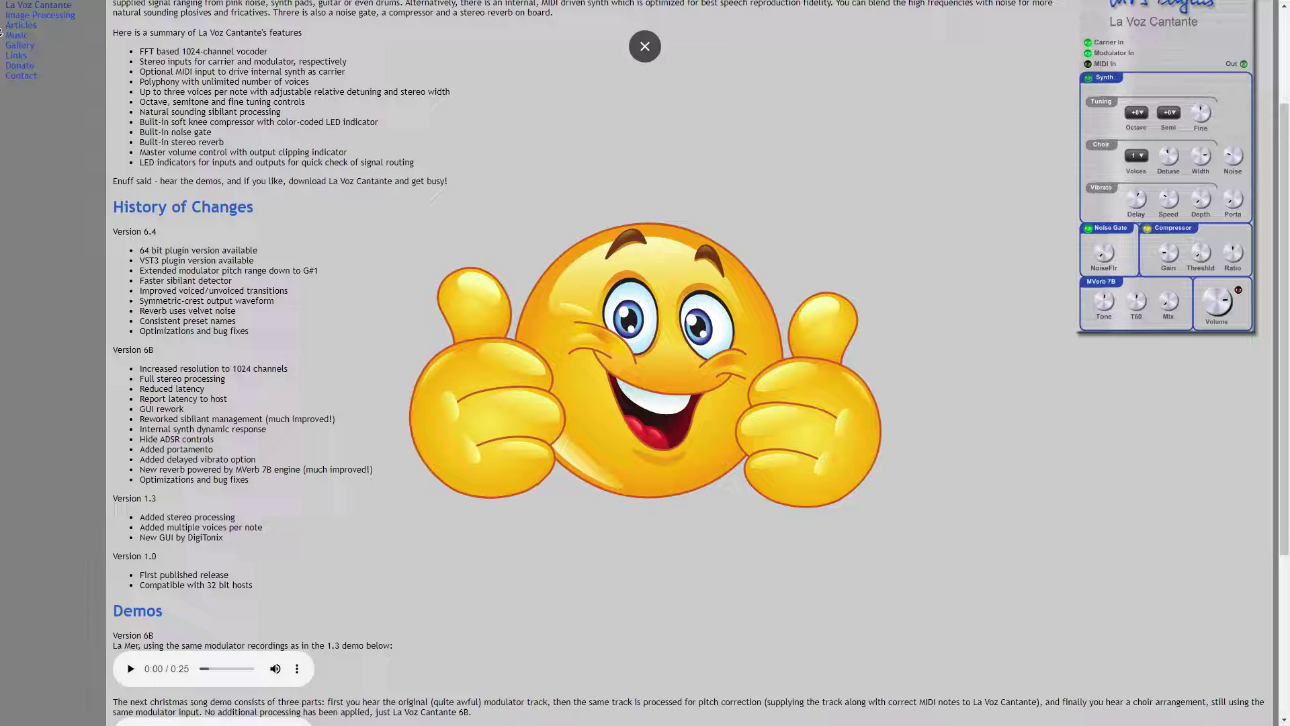
scroll(2, 32, down, 2)
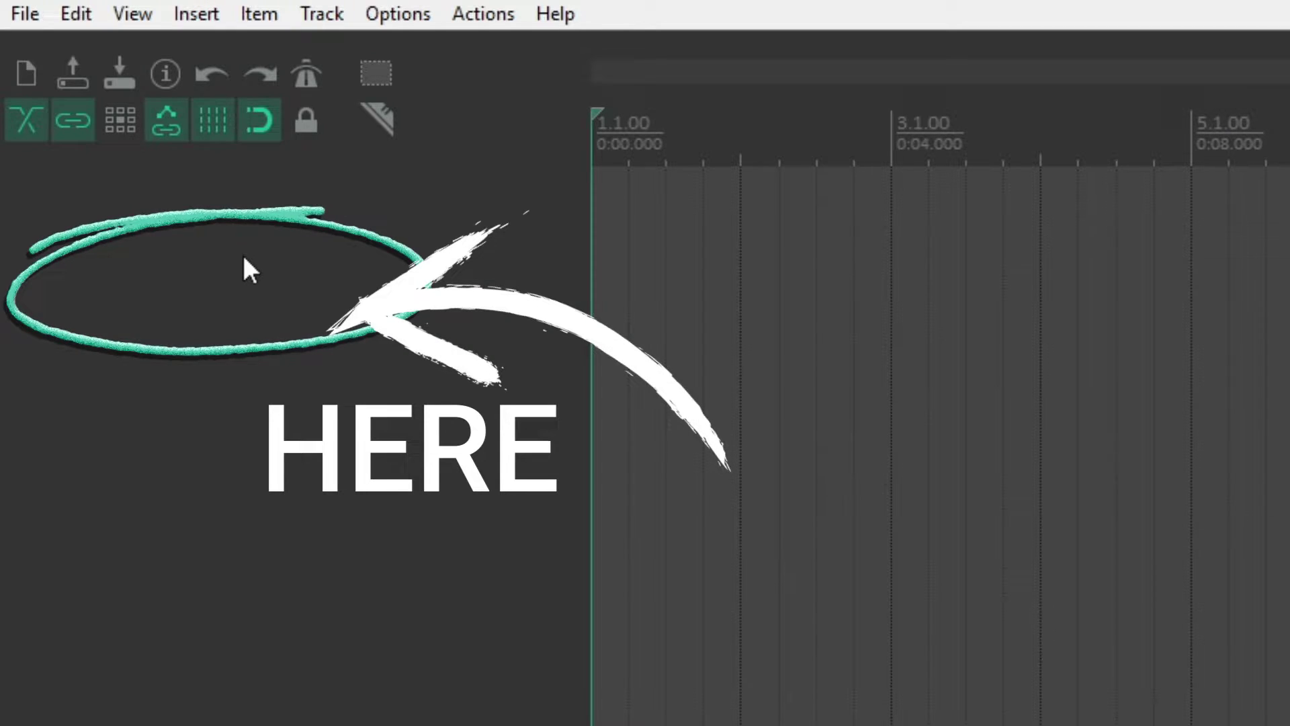
Insert a new empty track and name it 'Mic'.
right_click(344, 311)
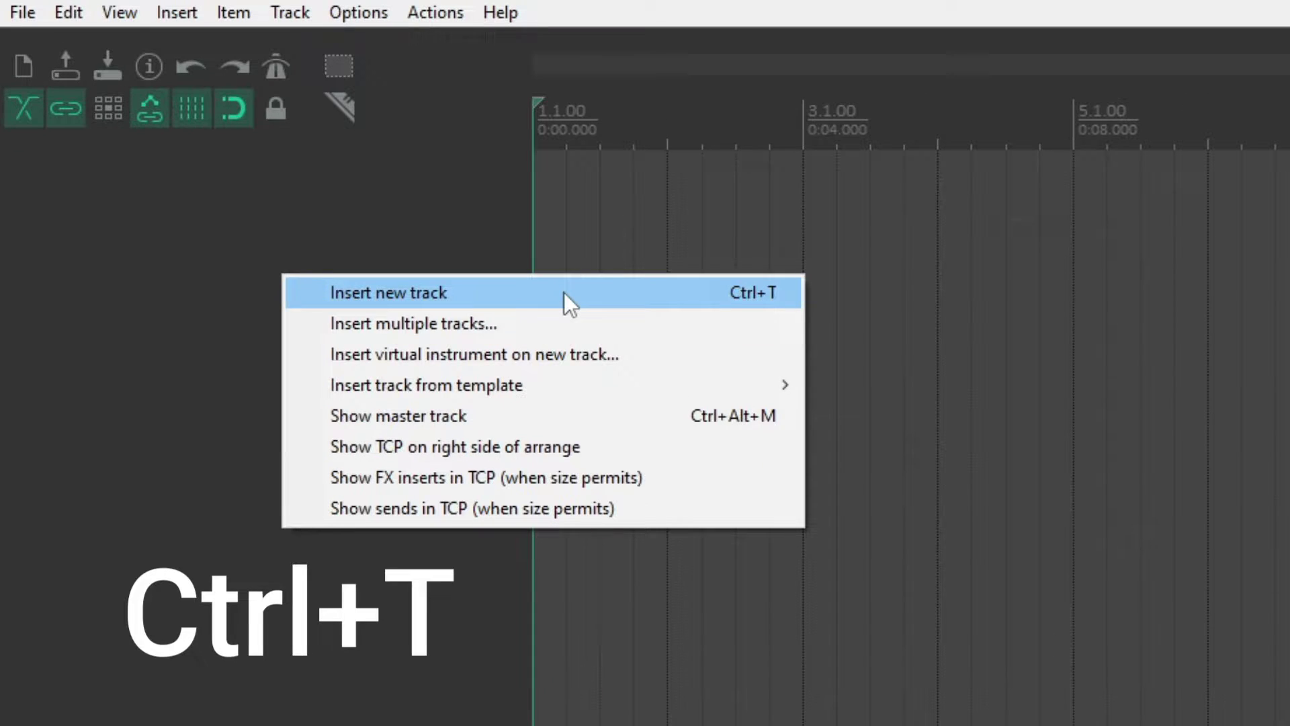
click(563, 293)
double_click(214, 169)
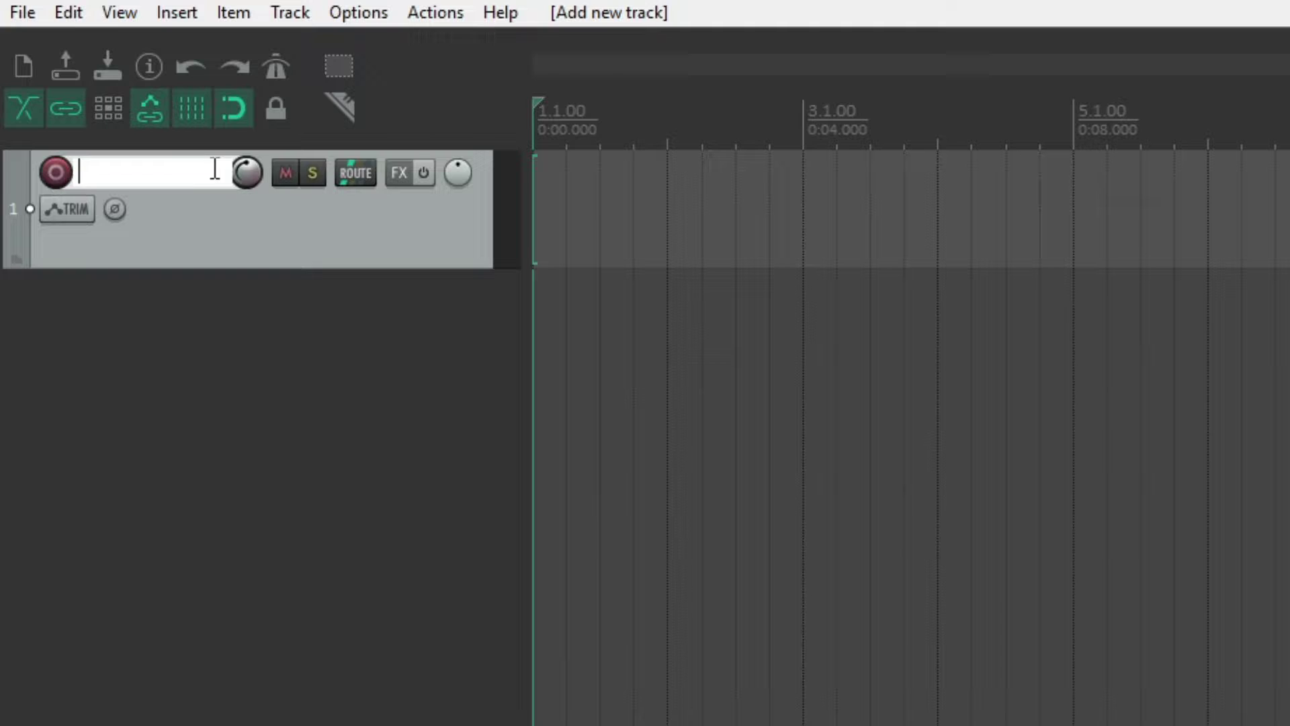
text(Mic)
click(180, 326)
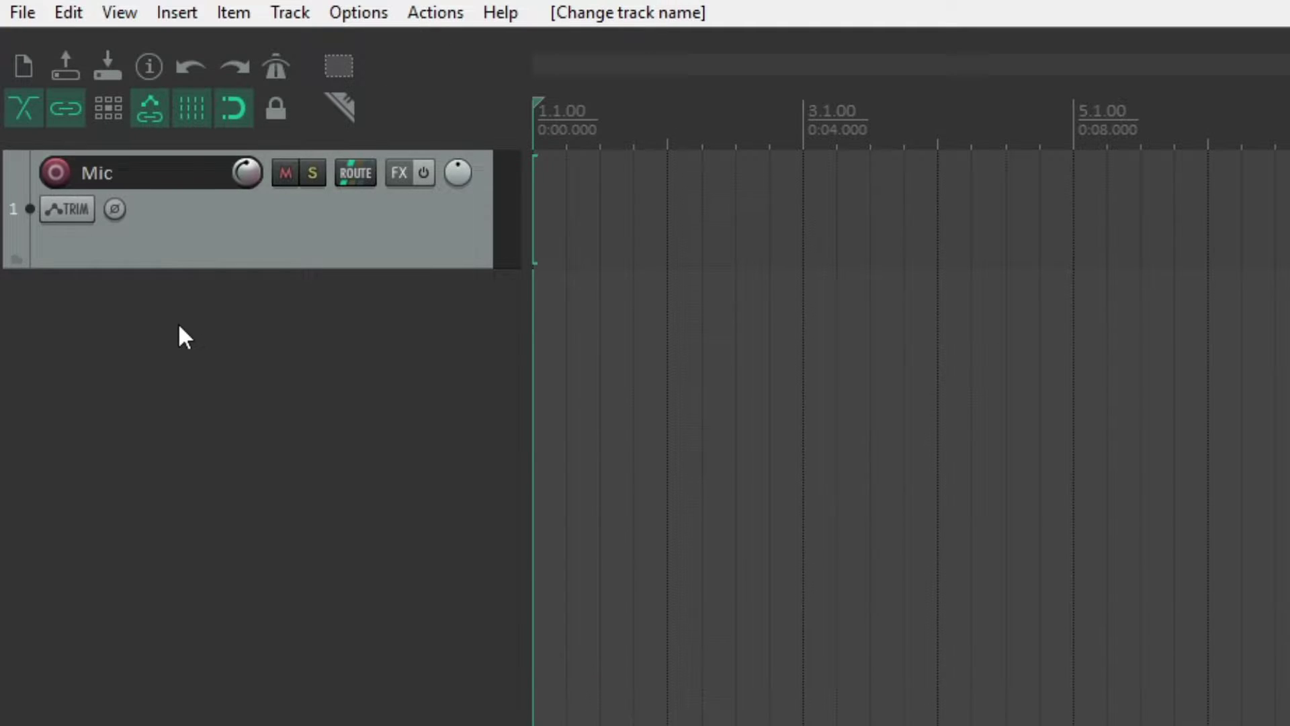
Insert ReaSynth as a virtual instrument on a new track, filtering the list with 'reasy'.
right_click(177, 324)
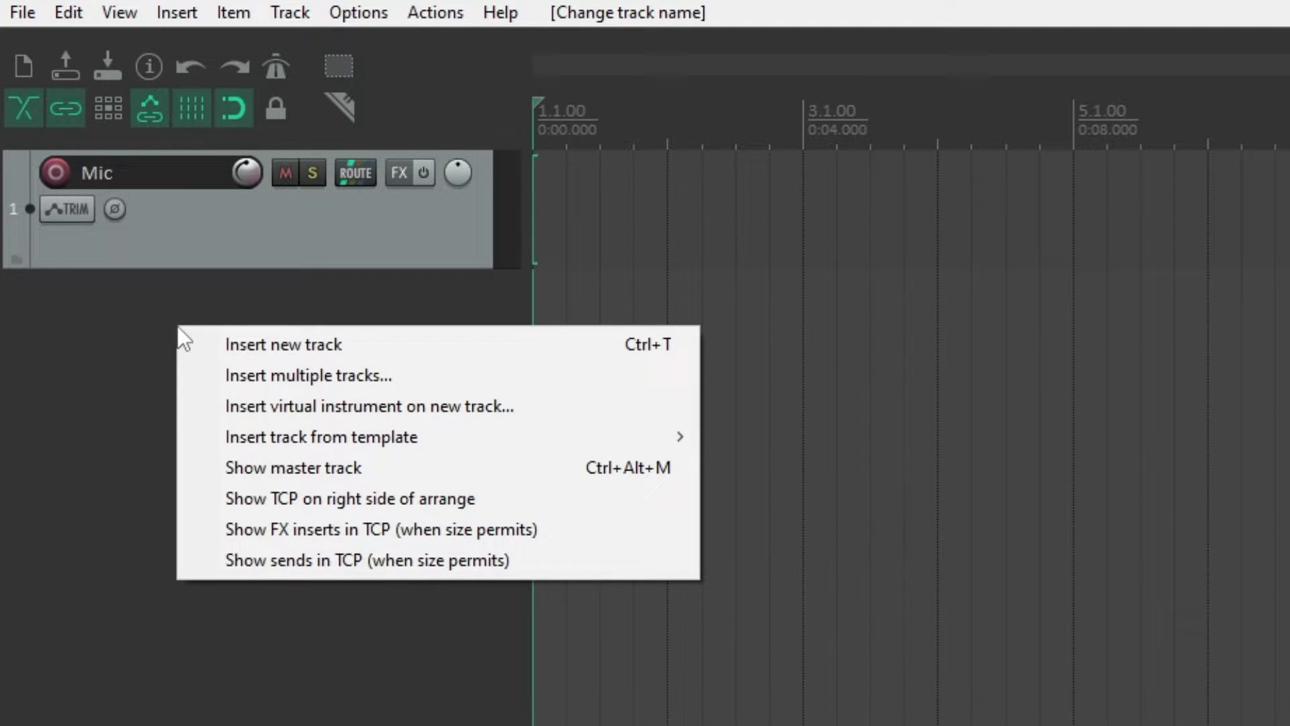
click(446, 407)
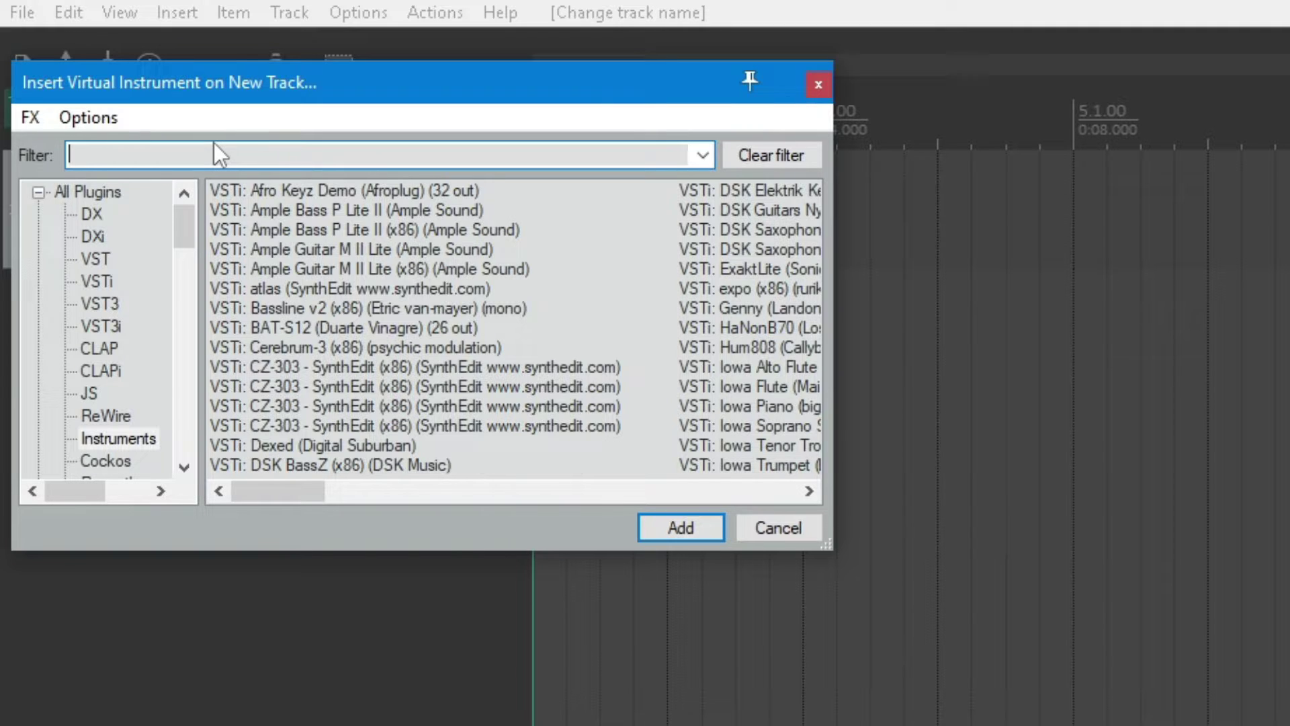
text(reasy)
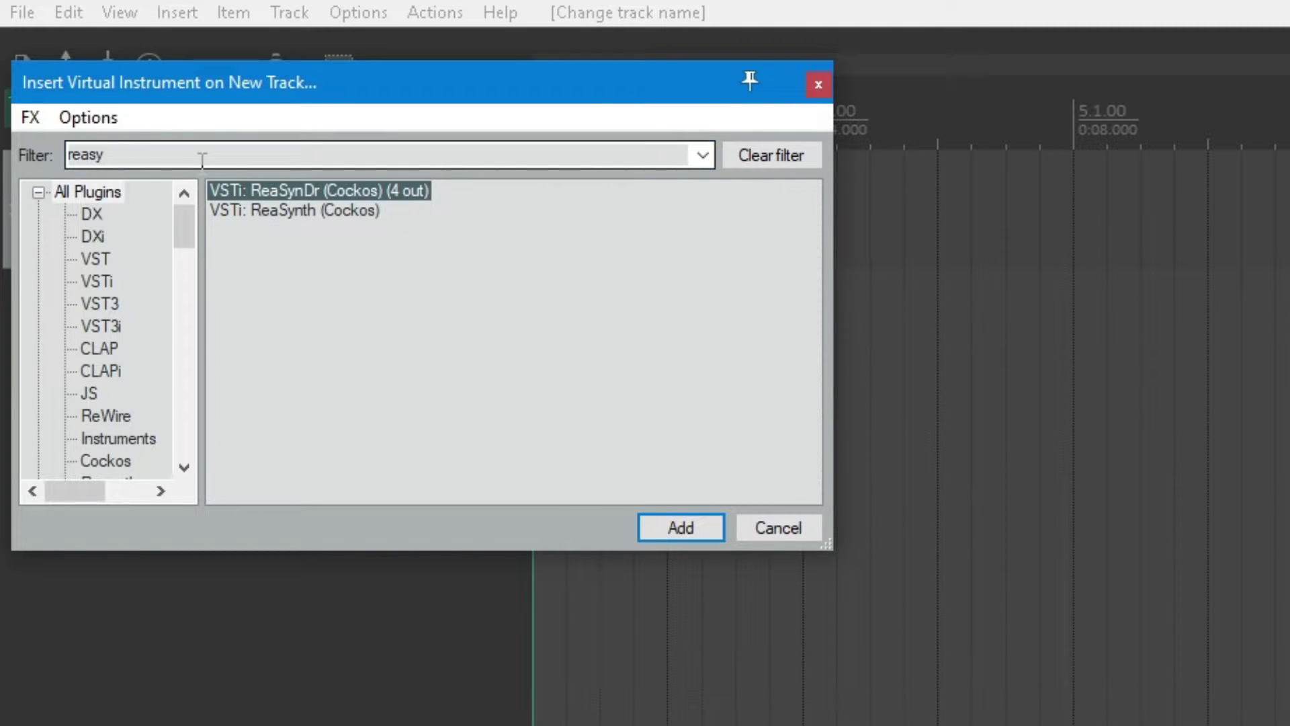
key(Down)
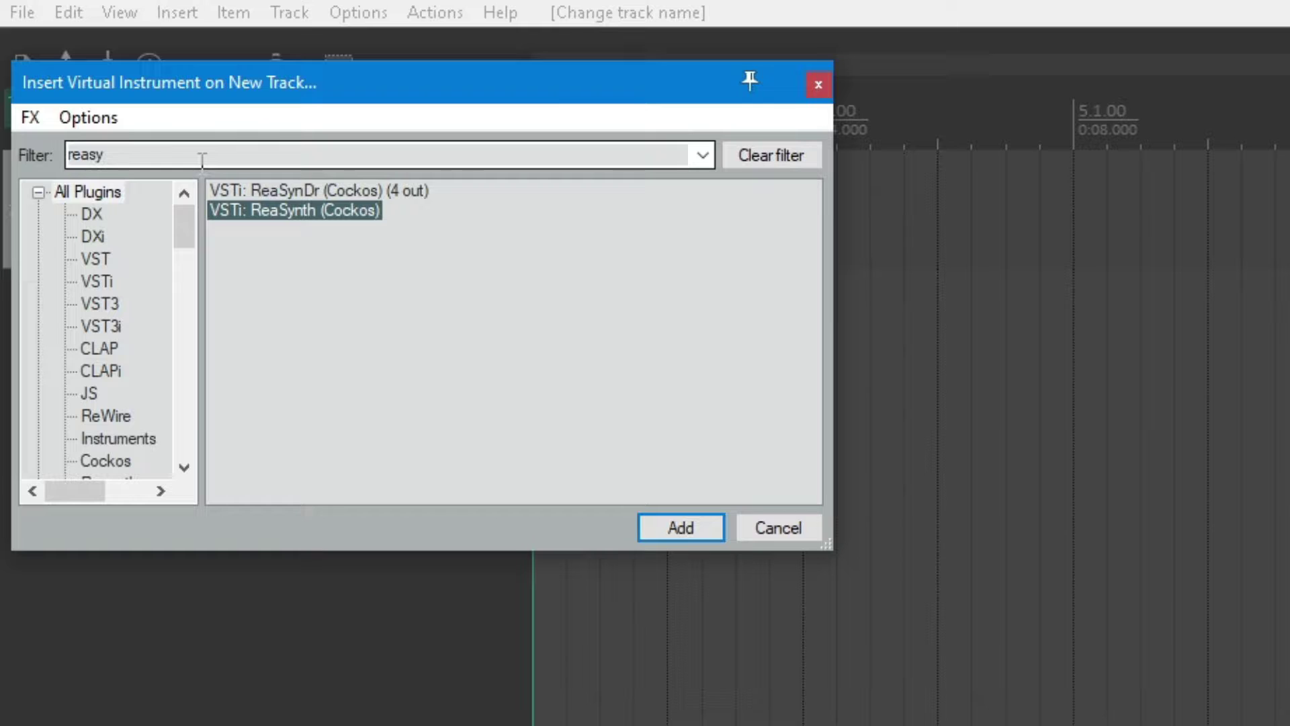
key(Return)
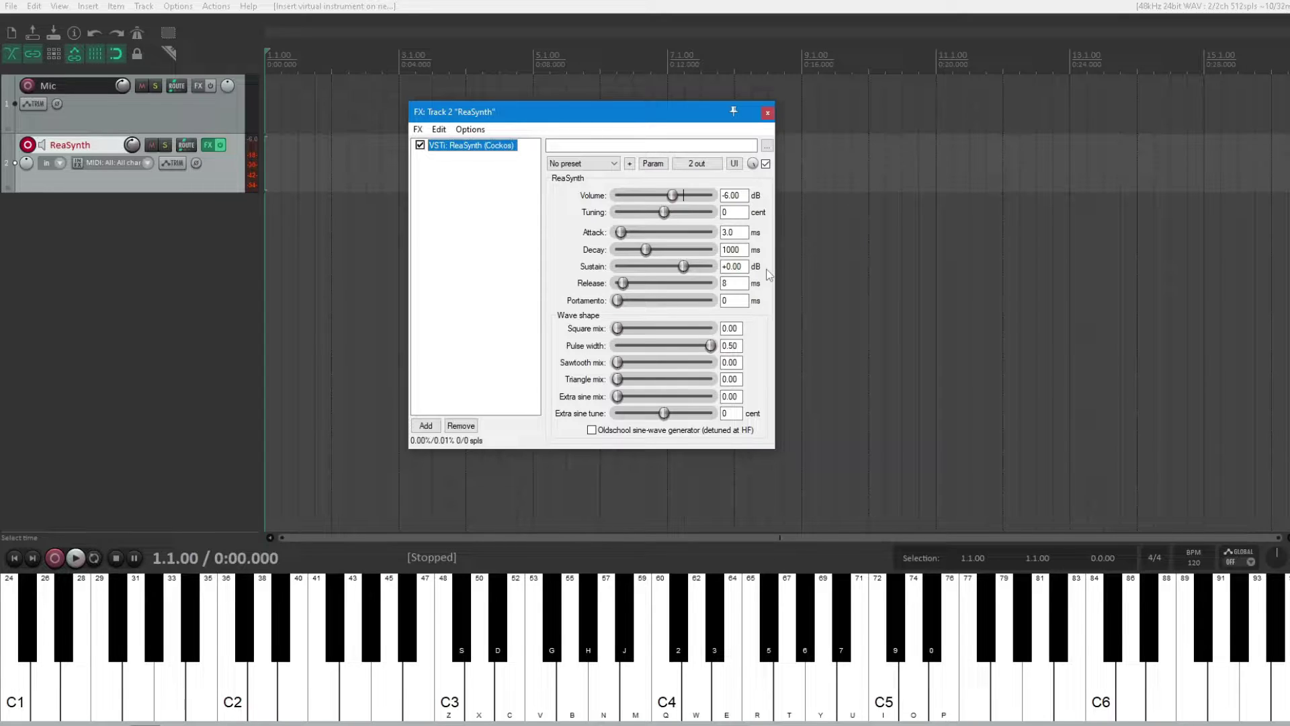
Close the ReaSynth FX window and give the ReaSynth track a custom blue colour.
click(767, 112)
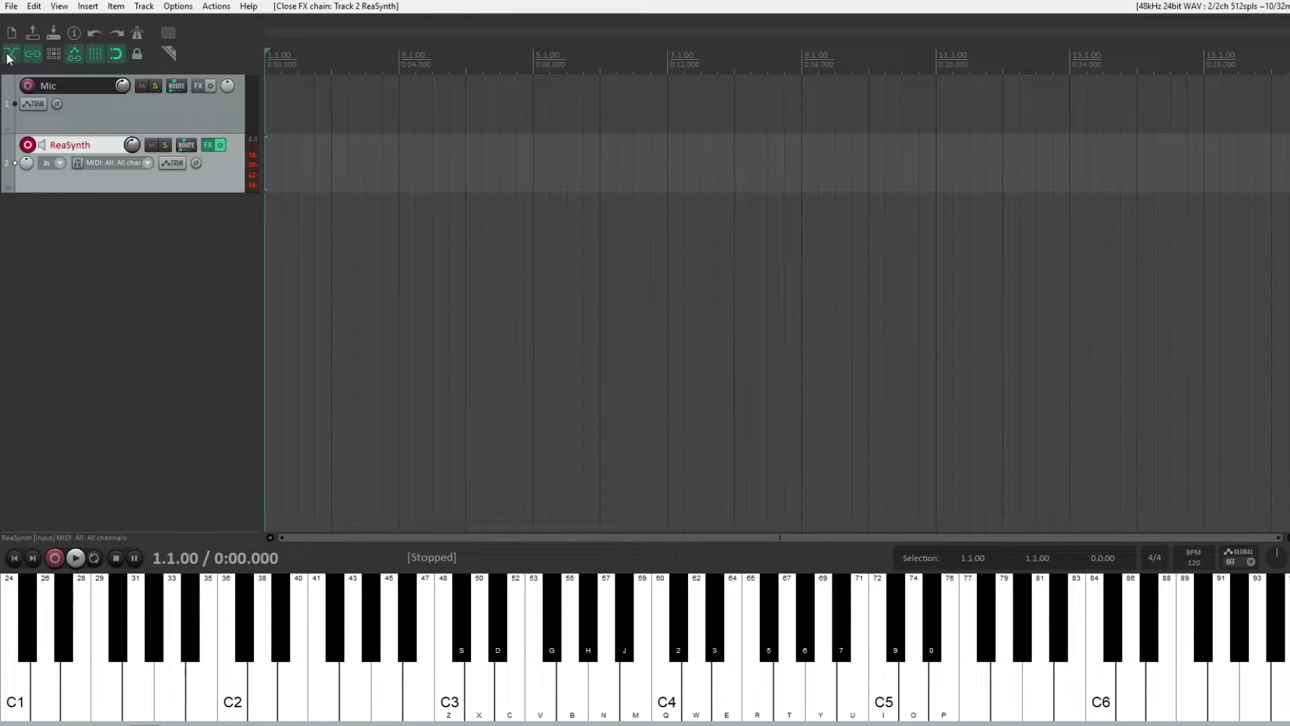
right_click(7, 165)
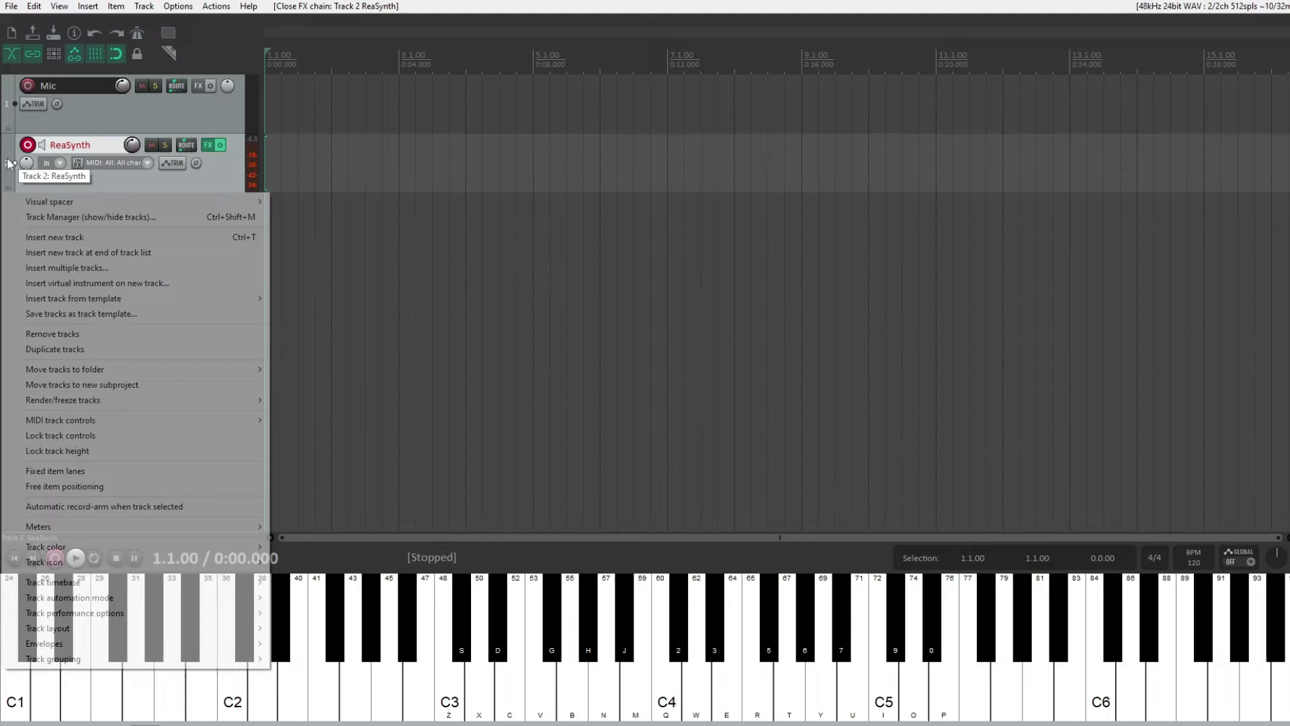
mouse_move(246, 530)
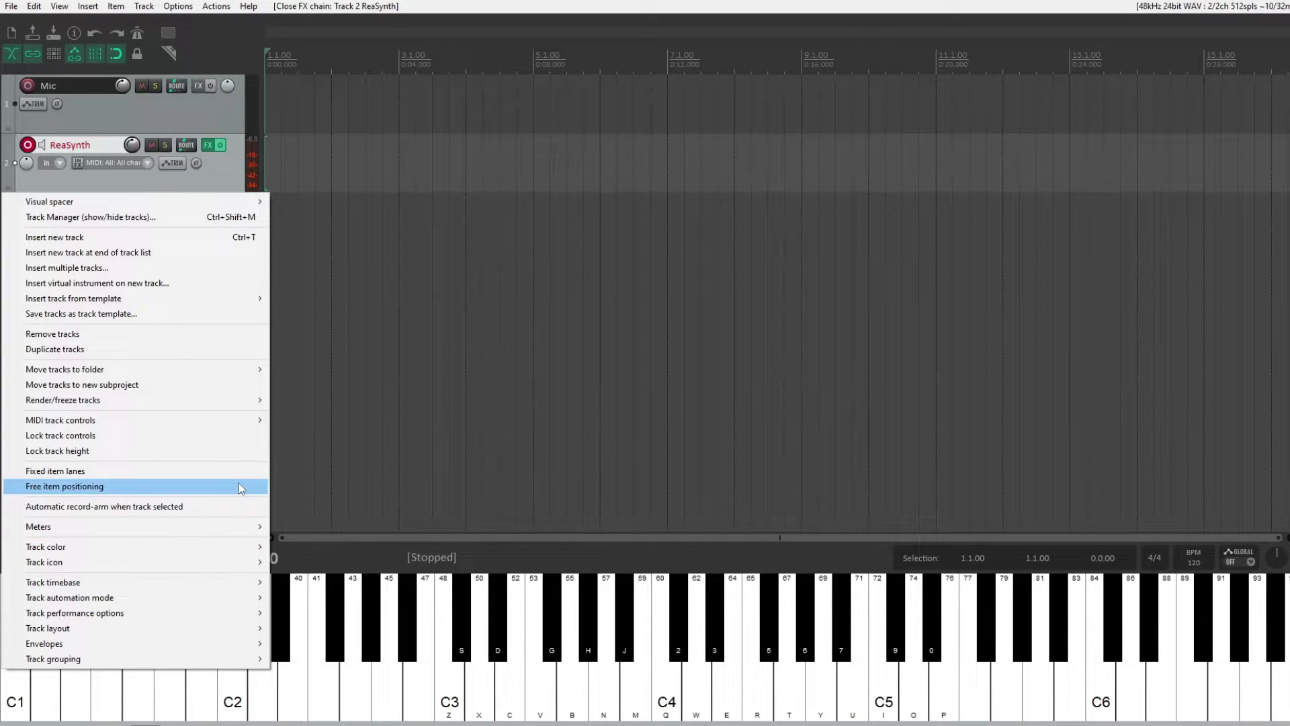
click(336, 546)
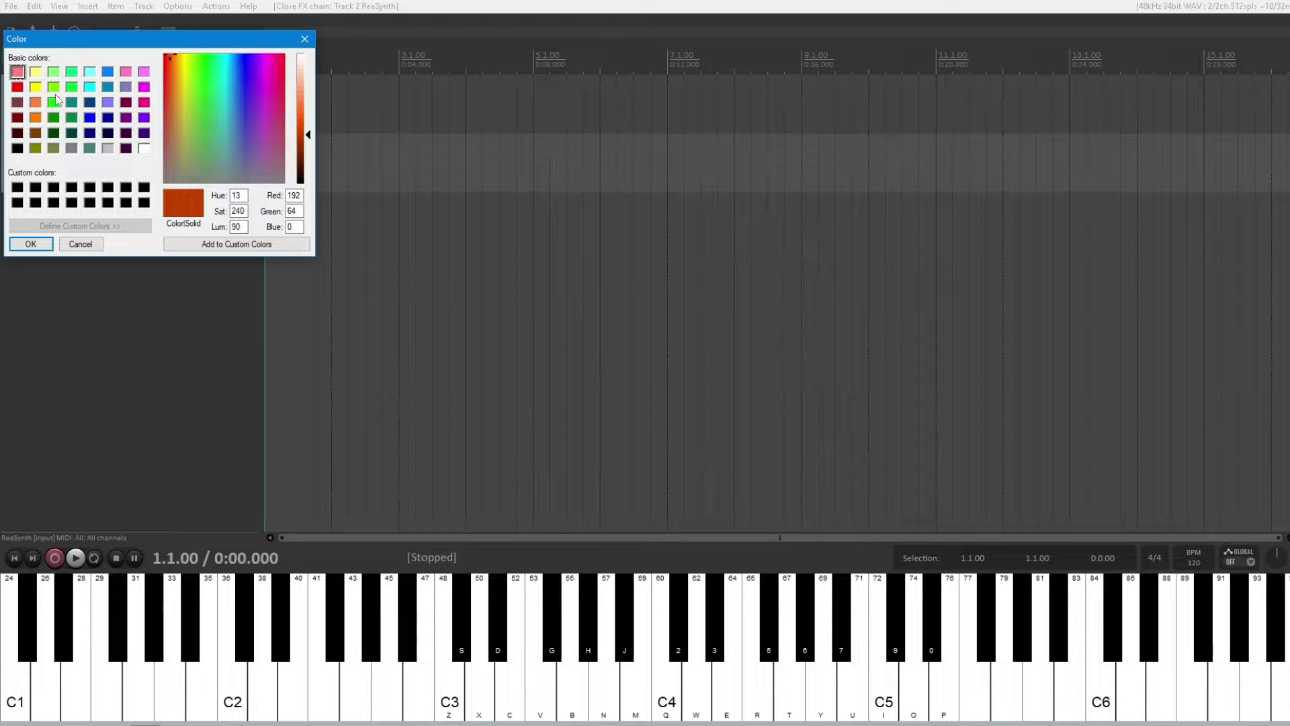
click(90, 118)
click(30, 243)
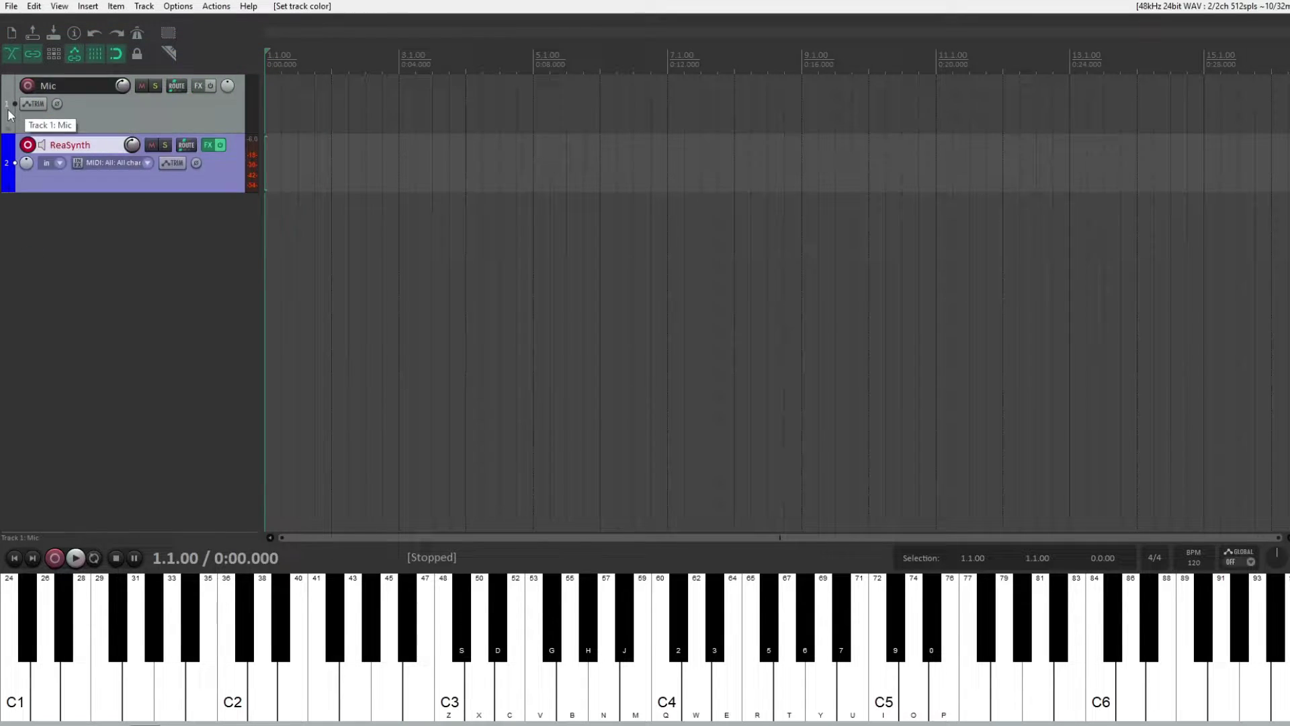
Give the Mic track a custom yellow colour.
right_click(10, 115)
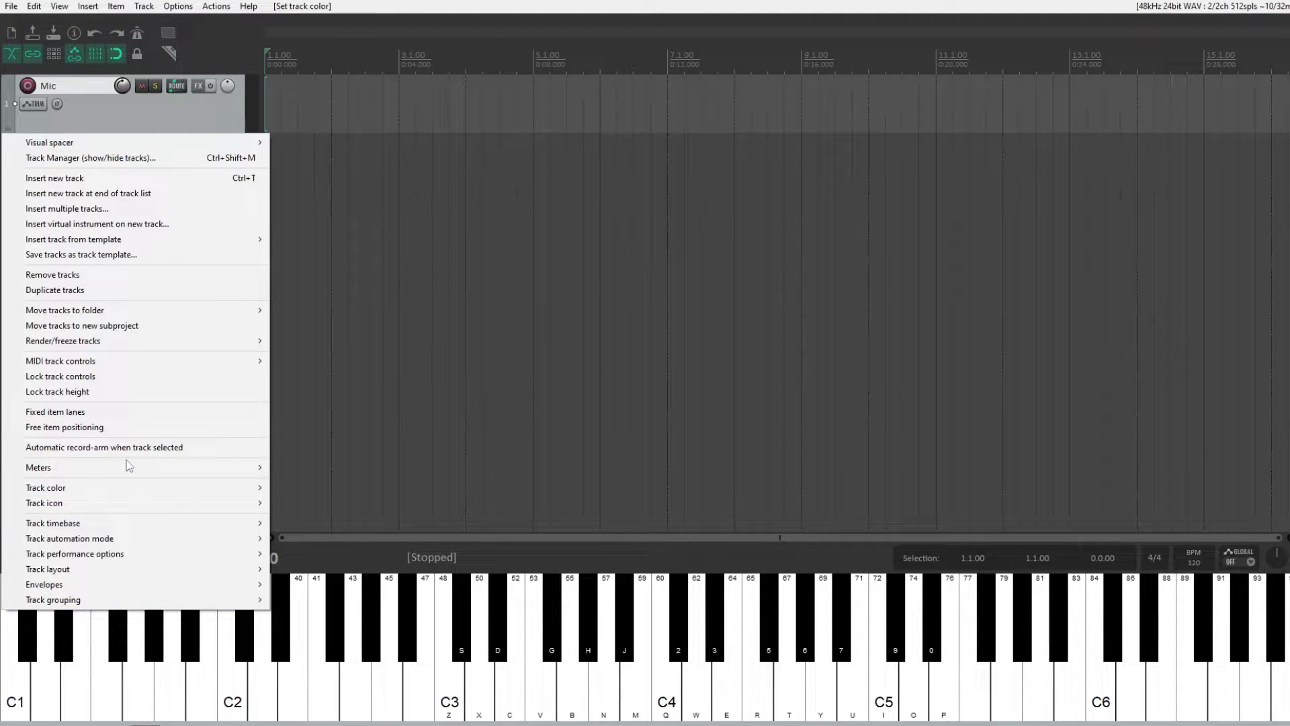
mouse_move(147, 495)
click(279, 491)
click(30, 243)
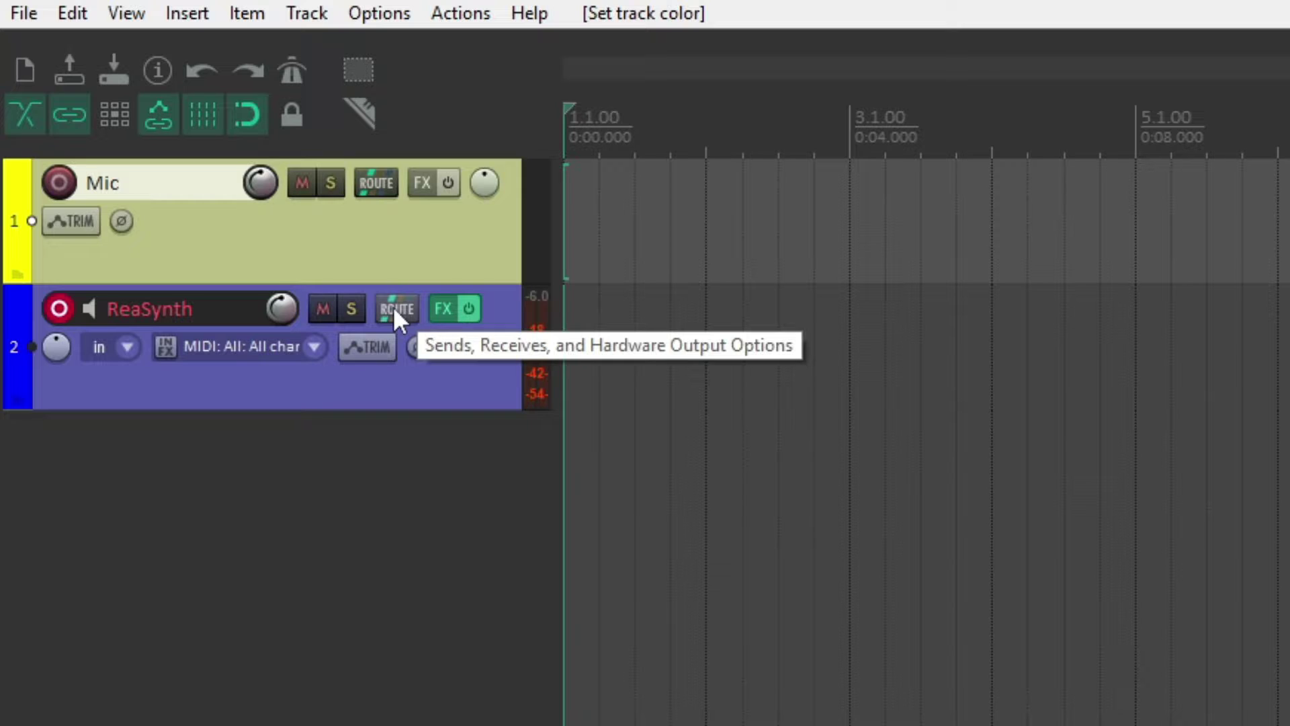
Create a send from the ReaSynth track to the Mic track via the ROUTE button.
drag(394, 305, 399, 206)
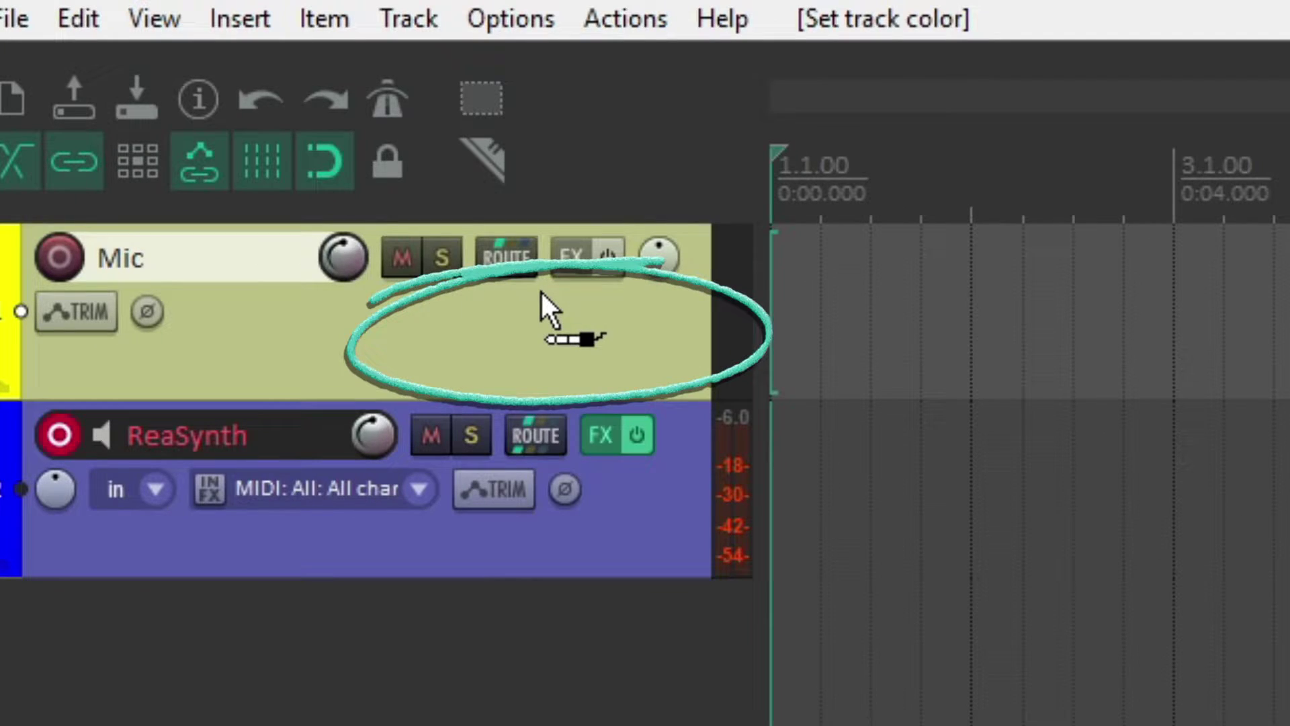
mouse_move(547, 292)
mouse_down()
mouse_move(545, 337)
mouse_move(552, 288)
mouse_up()
drag(892, 309, 1165, 366)
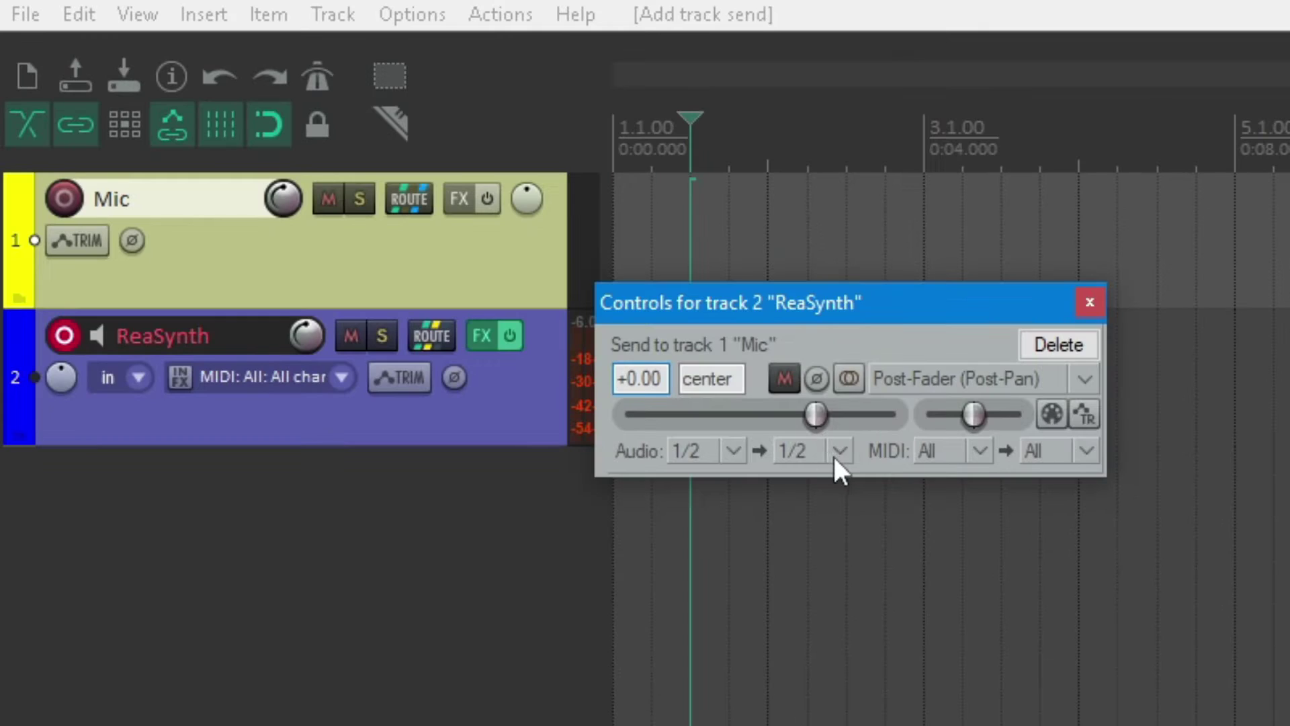
Set the send's destination to new channels 3/4 on the Mic track.
click(1143, 559)
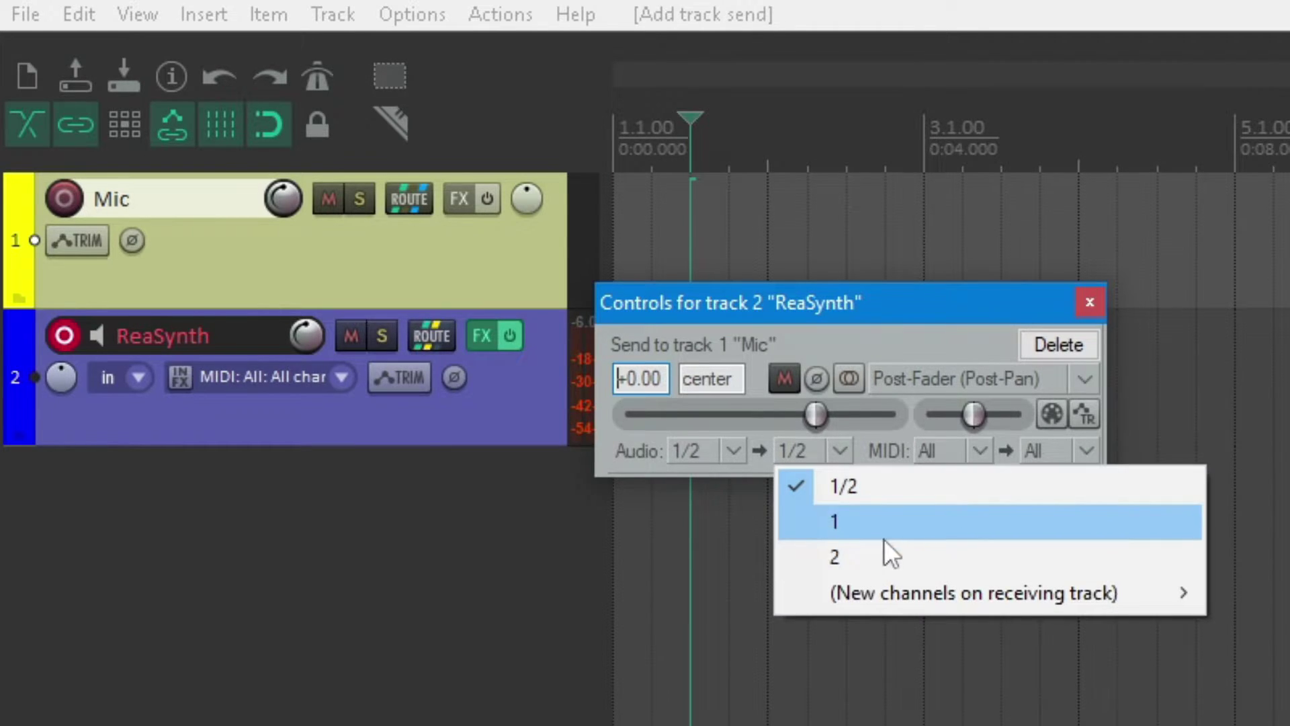
mouse_move(1076, 597)
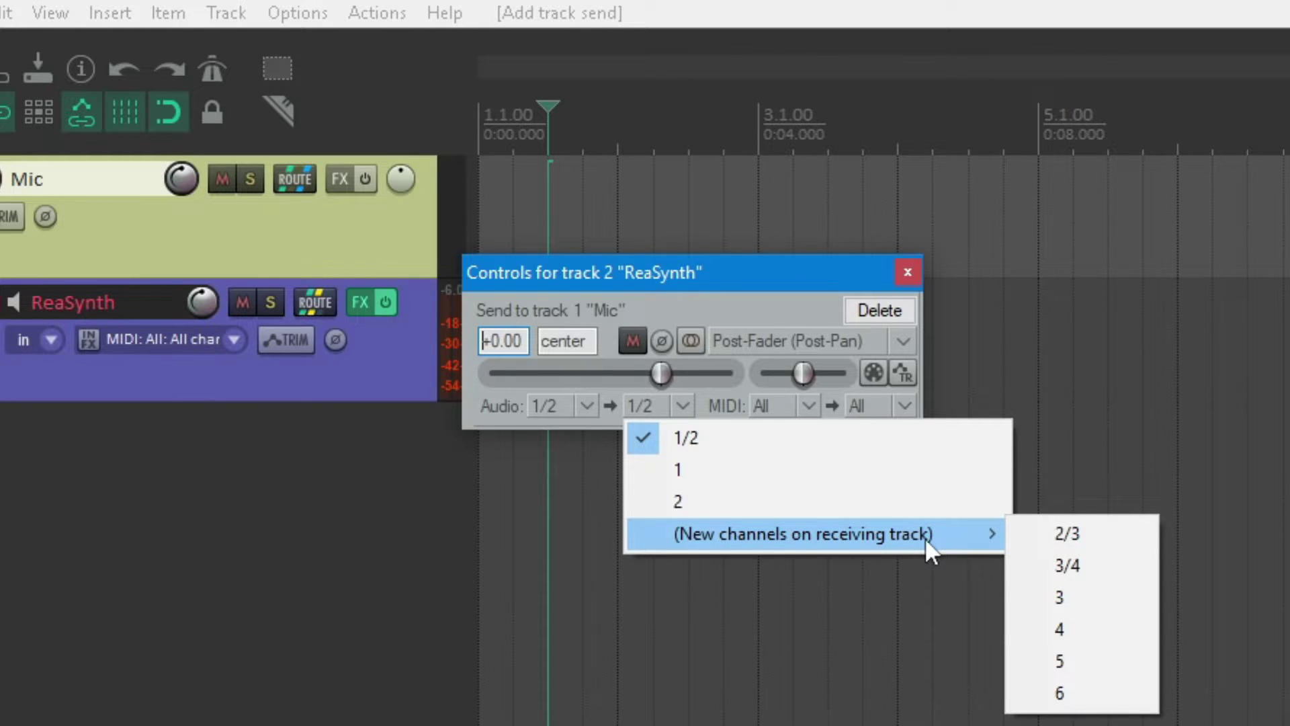
click(1097, 563)
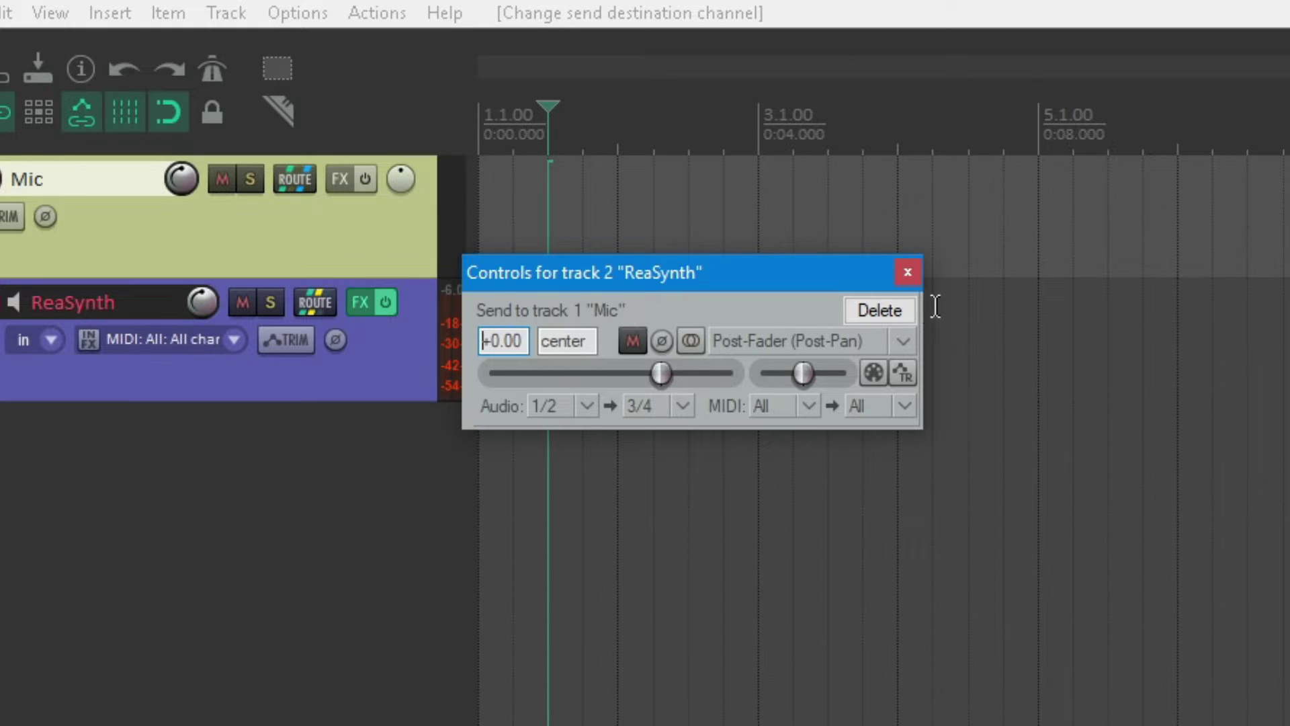
Close the send settings and add La Voz Cantante to the Mic track's FX chain.
click(912, 277)
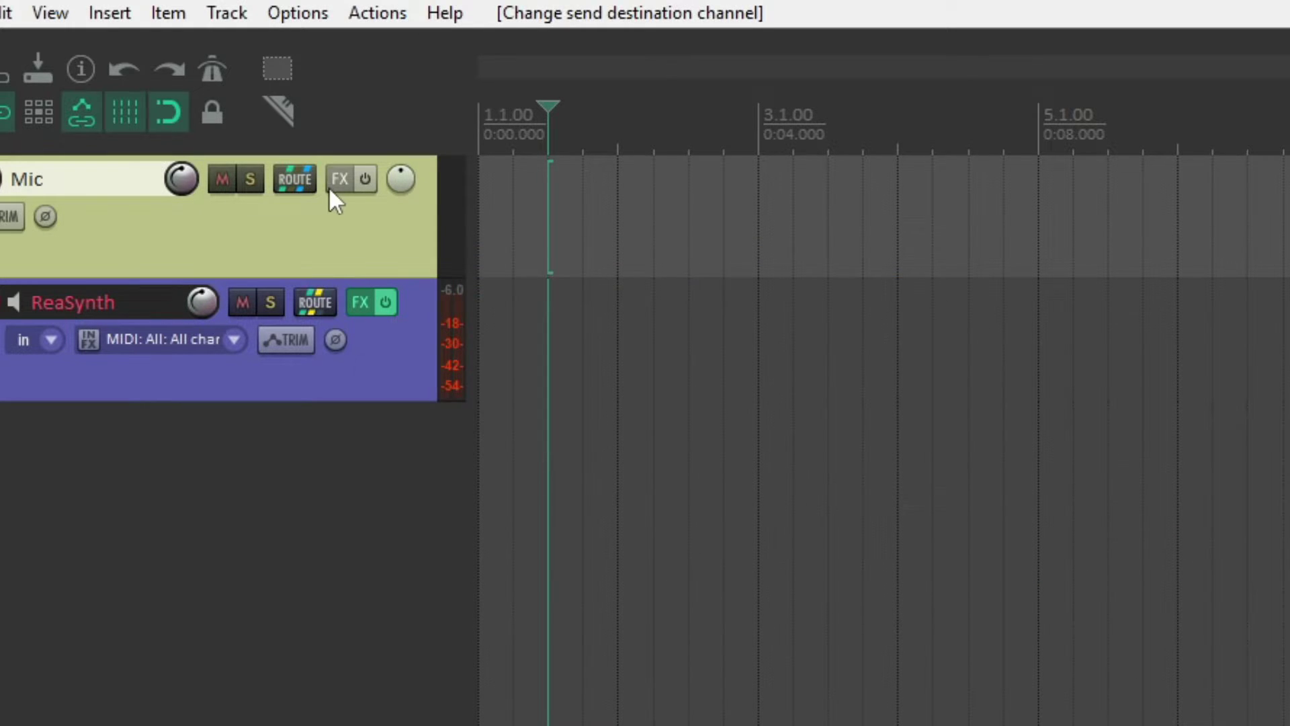
click(336, 179)
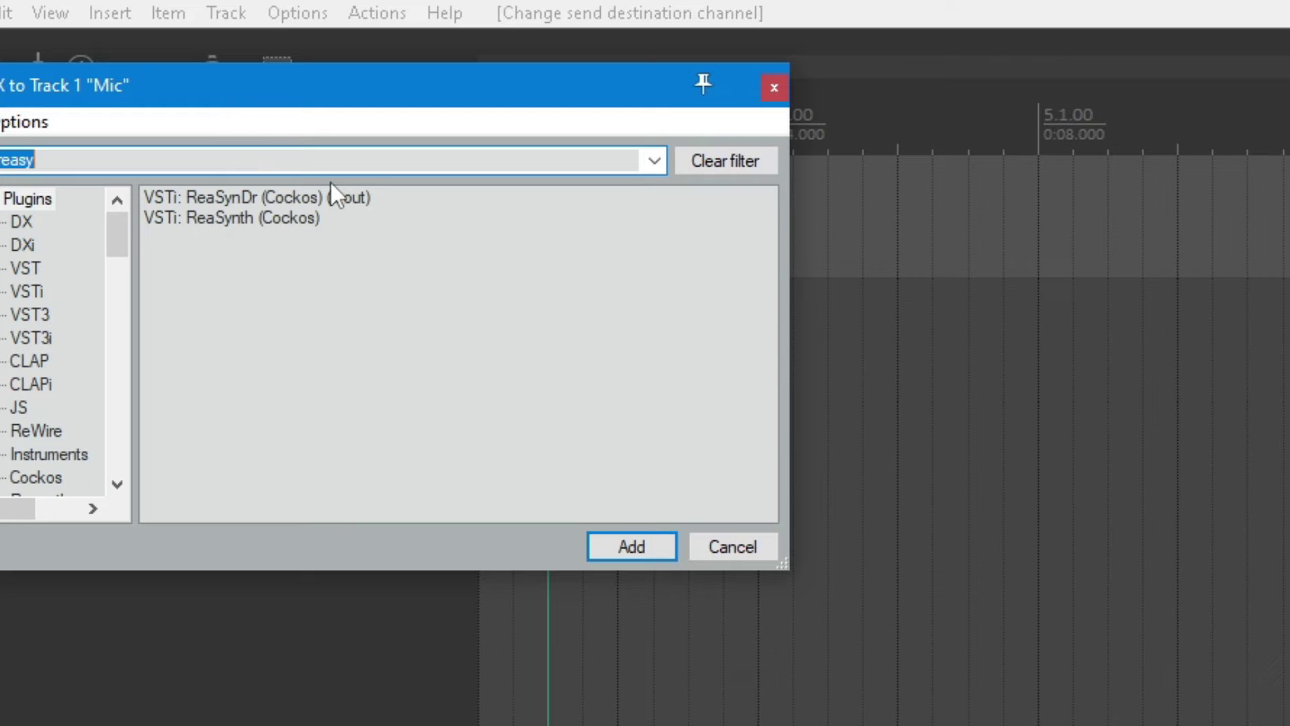
click(317, 219)
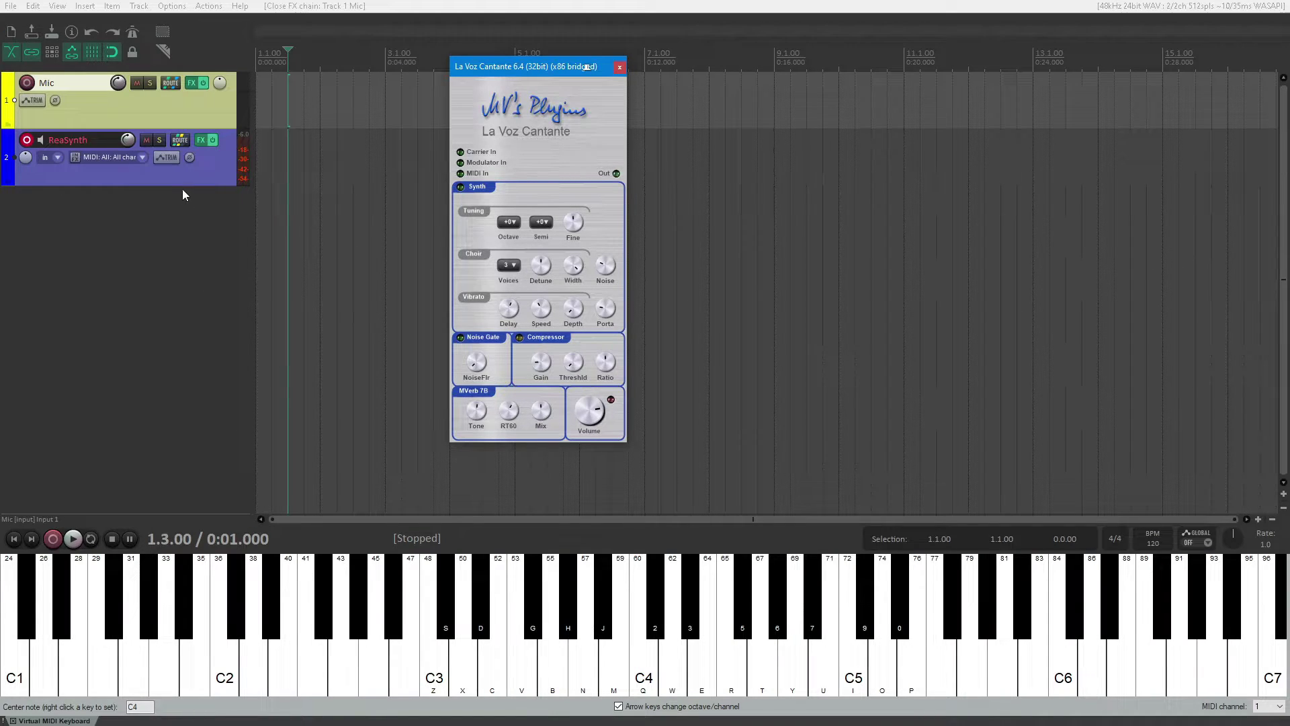
click(183, 191)
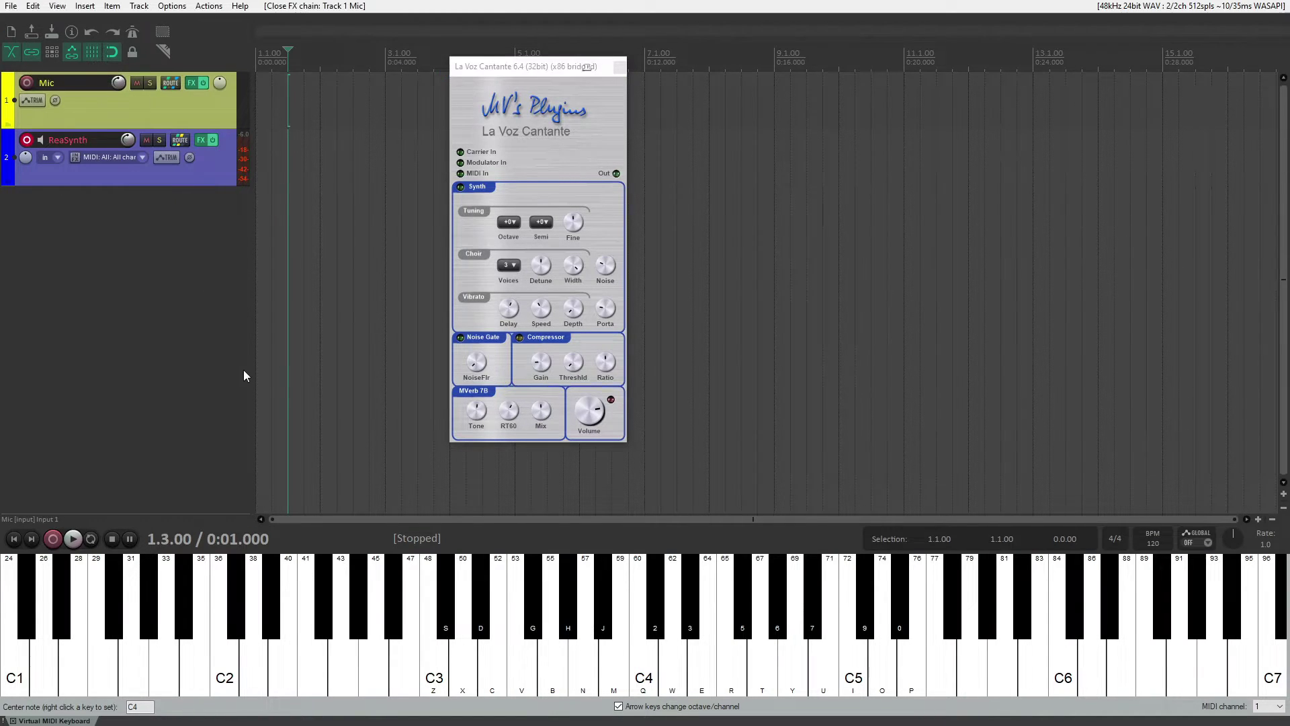
In the Mixer, pull ReaSynth's fader to -inf dB and record-arm the Mic track.
key(ctrl+m)
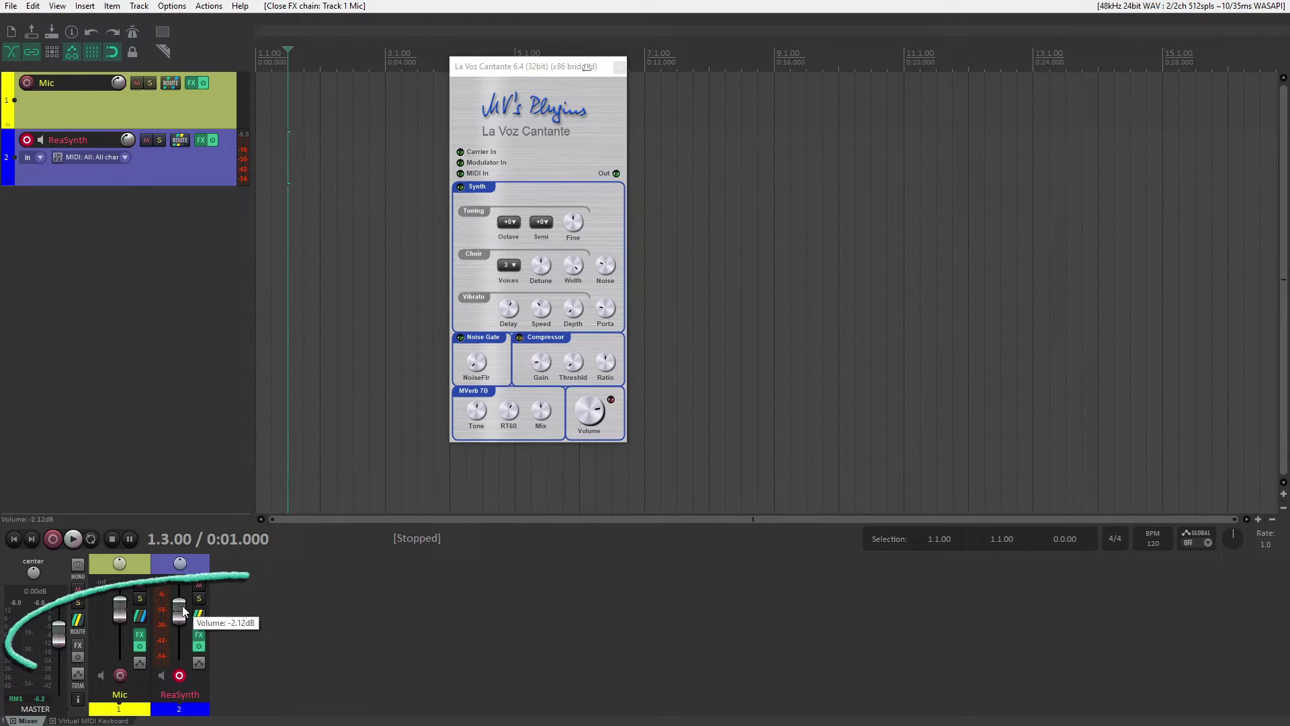
drag(183, 606, 186, 665)
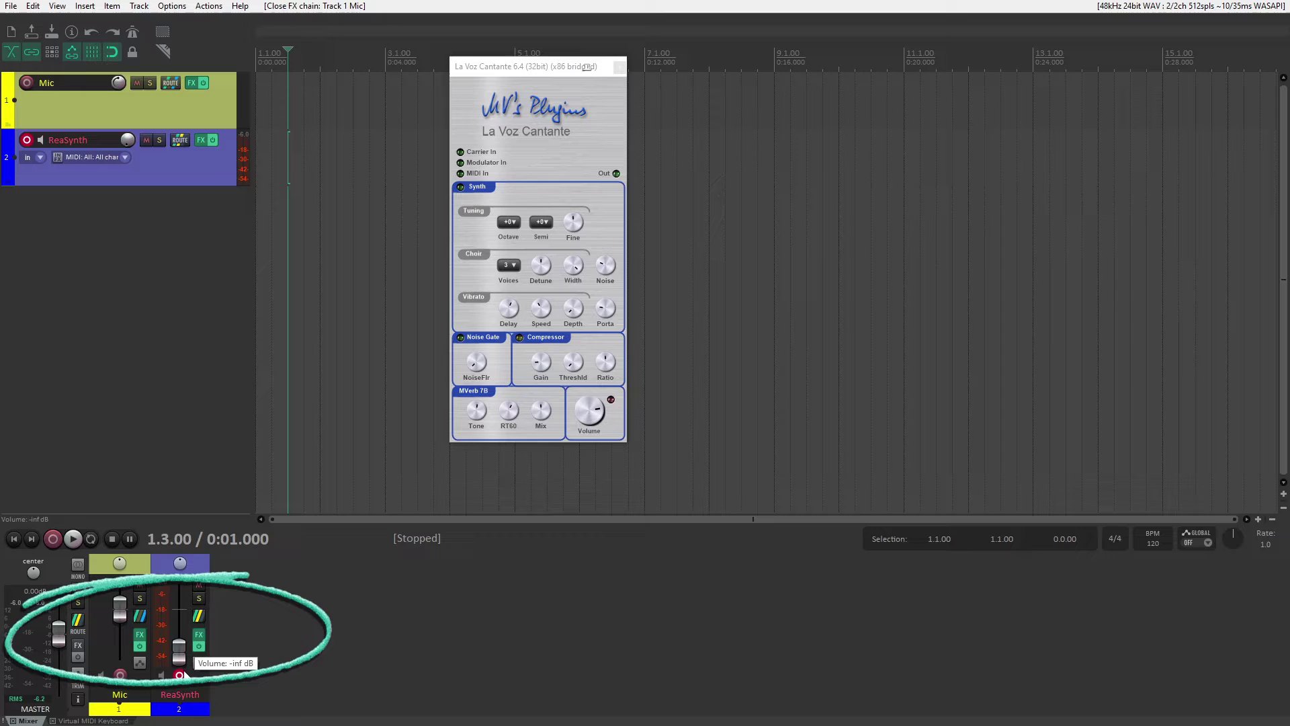
click(120, 675)
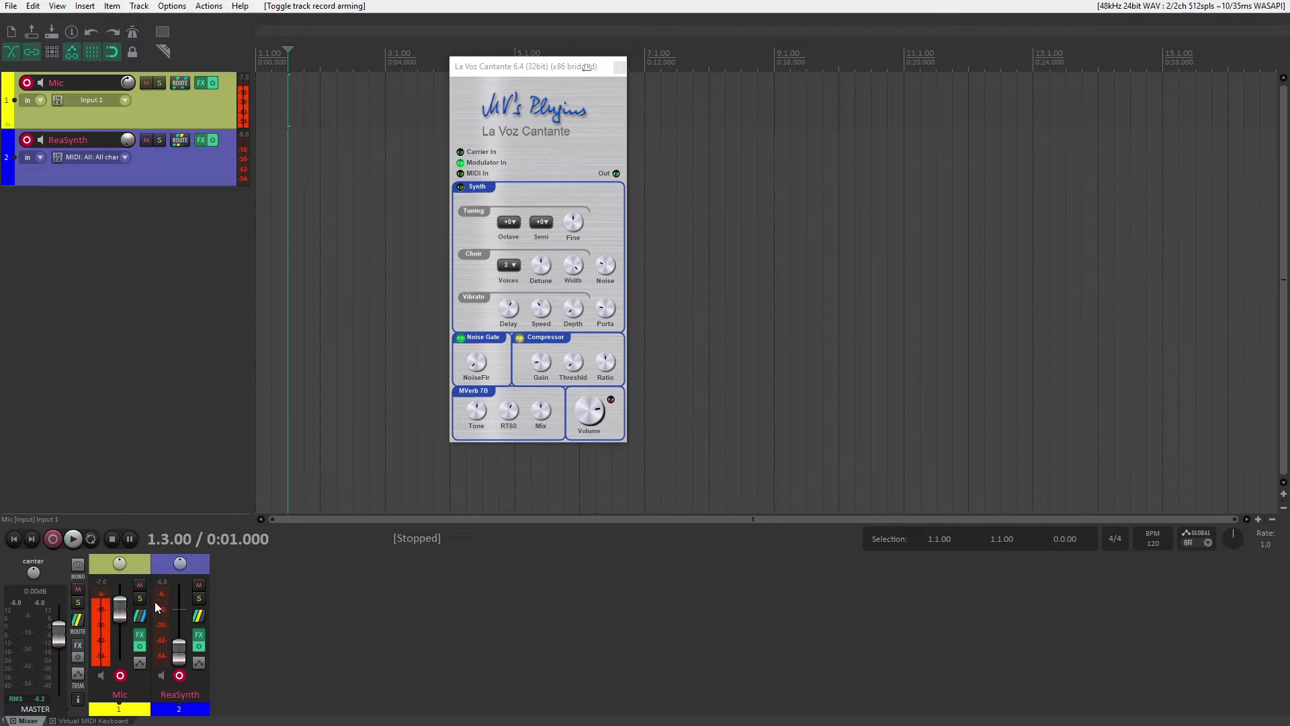
click(553, 76)
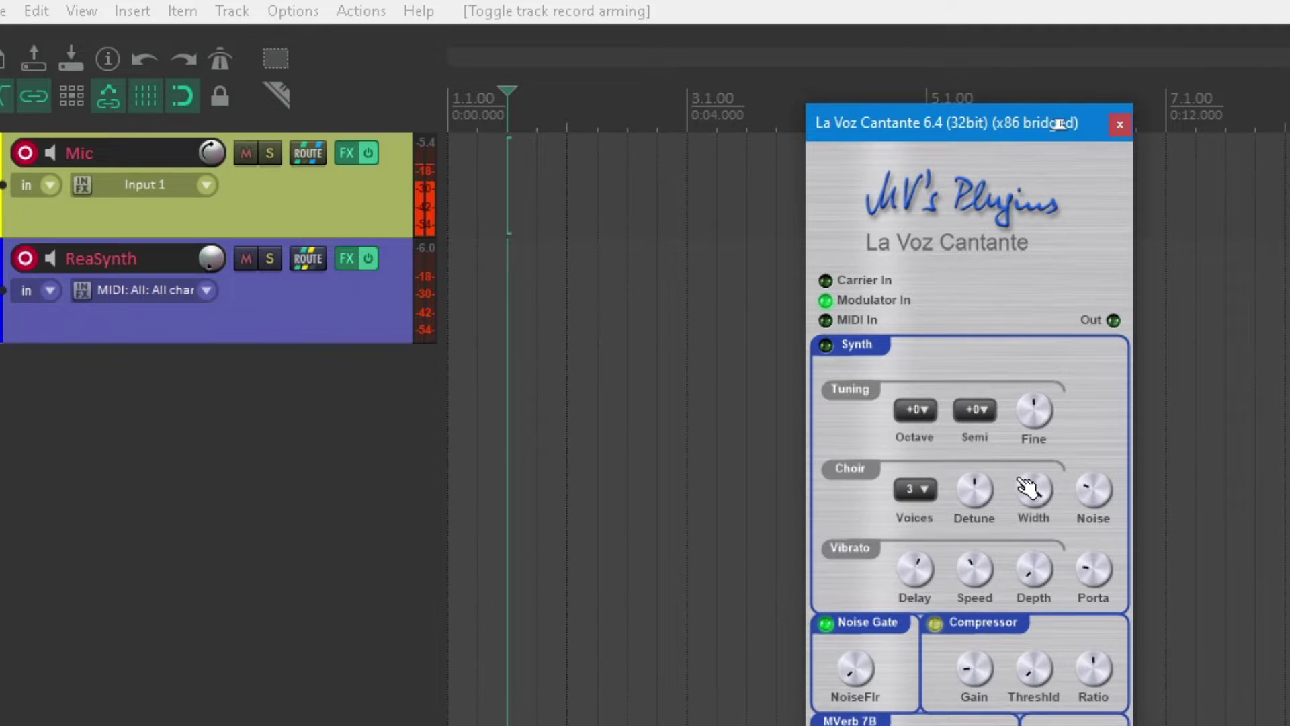
Turn La Voz Cantante's Detune knob down to 2 Cent and its Porta knob to 7 ms.
drag(974, 489, 982, 574)
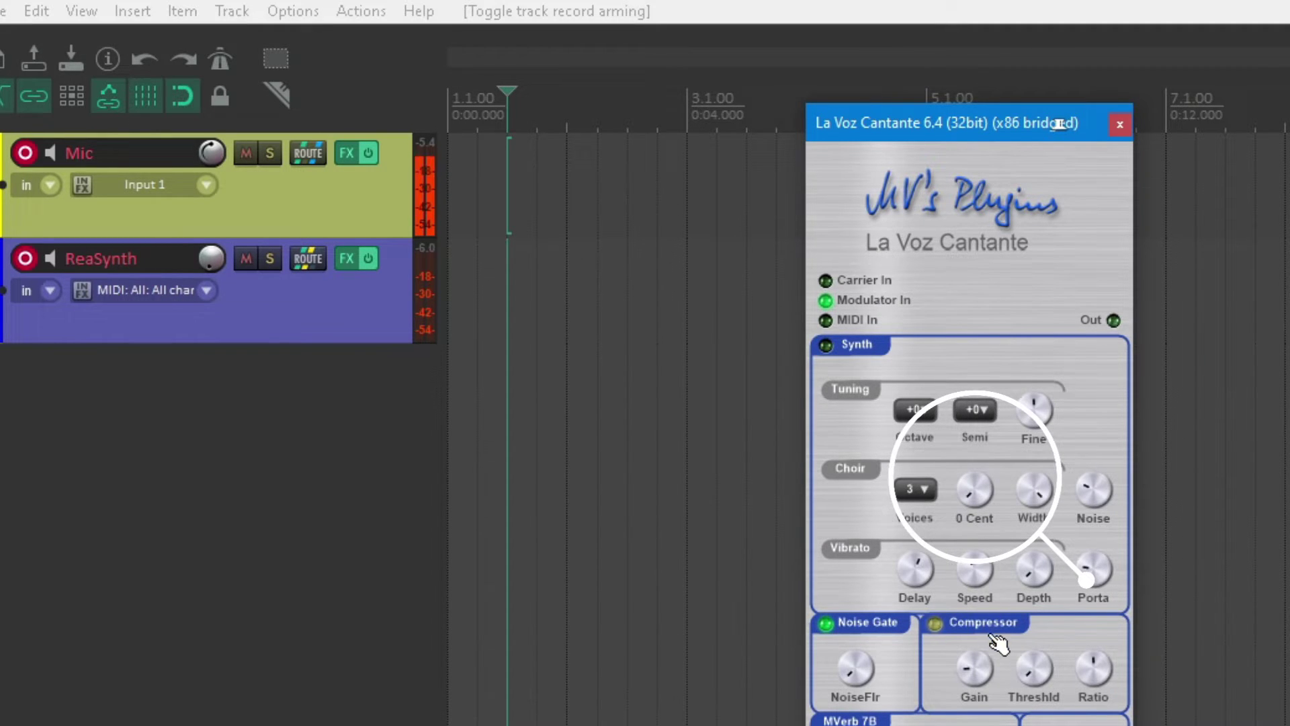
mouse_move(1112, 568)
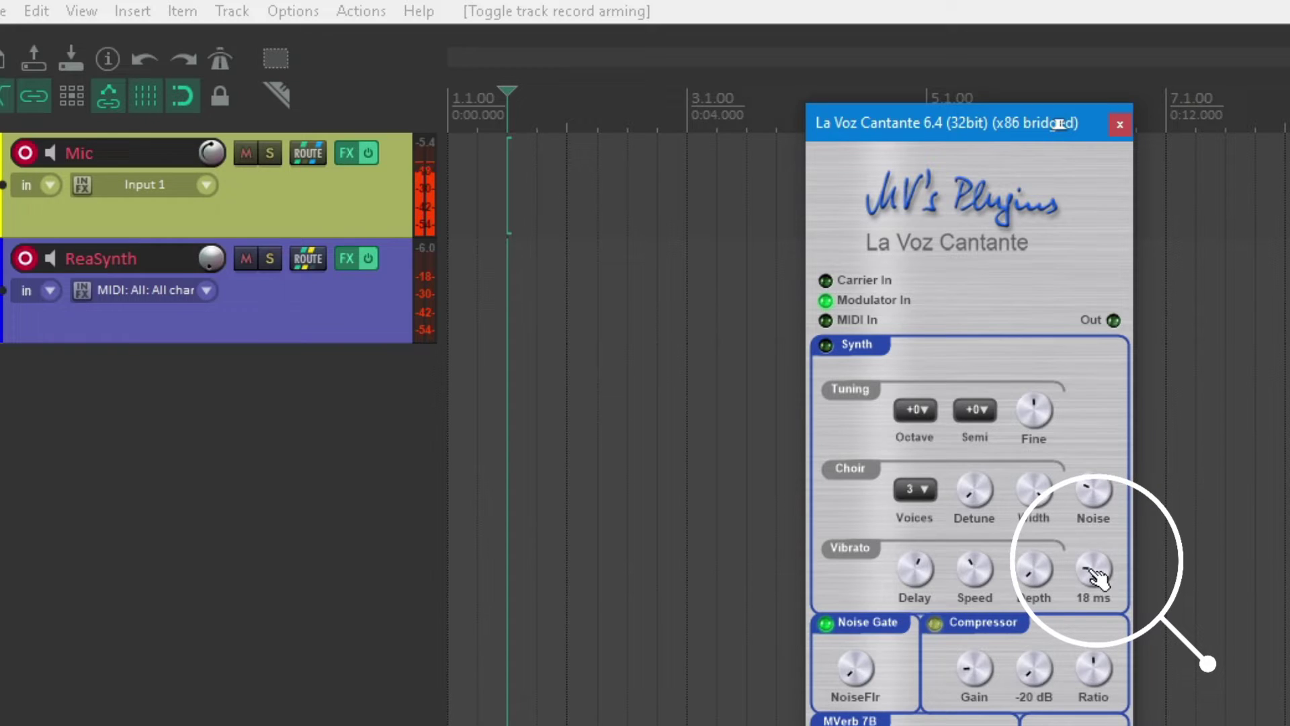
drag(1095, 568, 1097, 610)
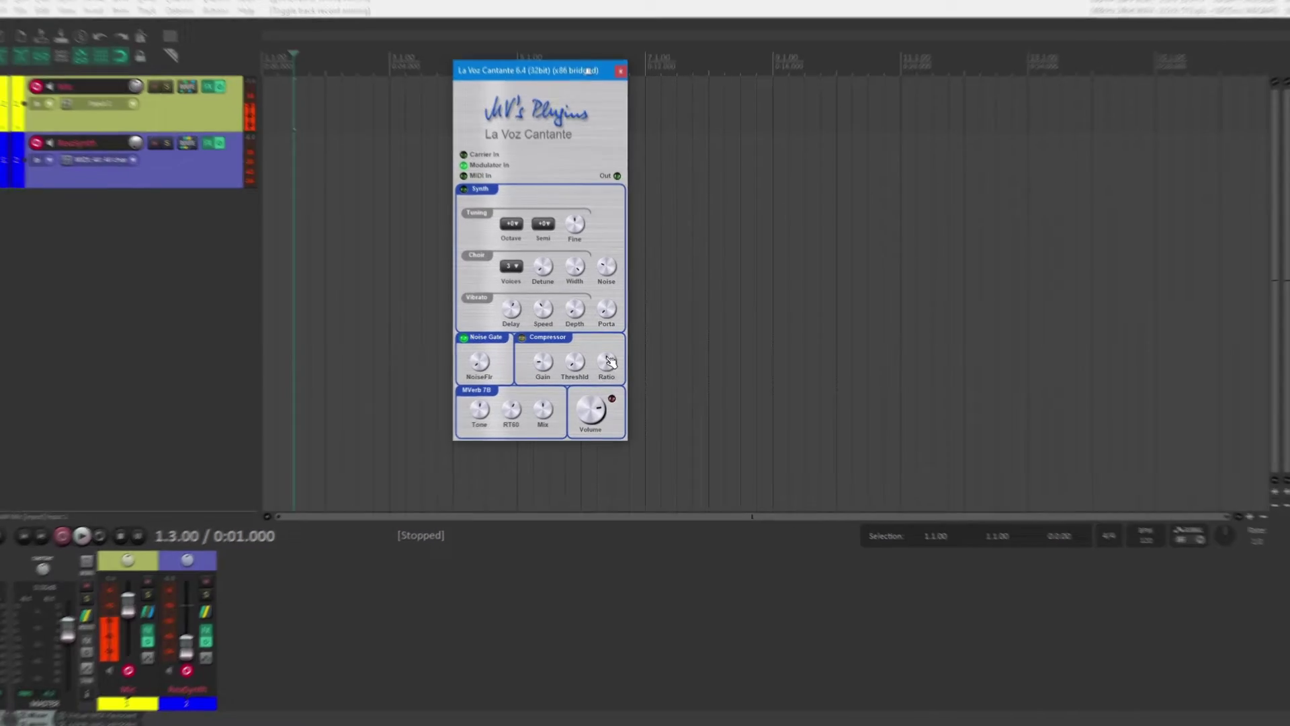
Show the Virtual MIDI Keyboard with Alt+B and shift the La Voz Cantante window right.
key(alt+b)
drag(565, 69, 712, 82)
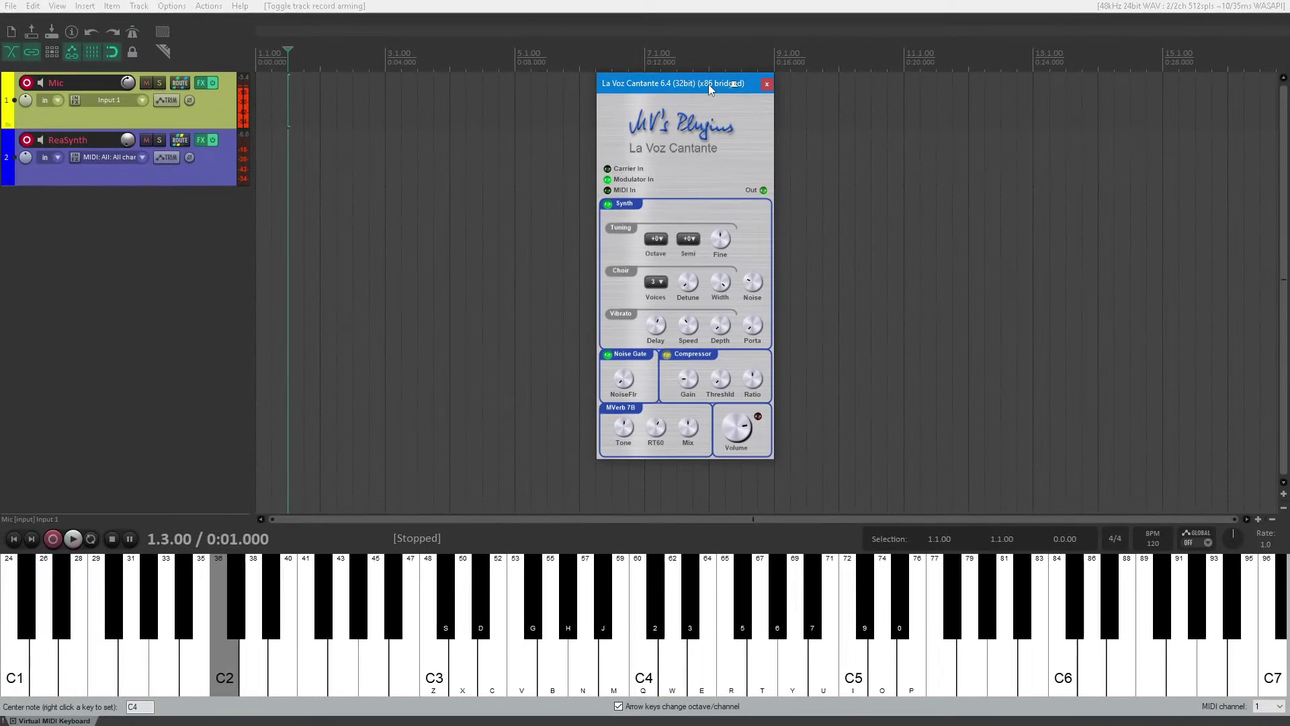